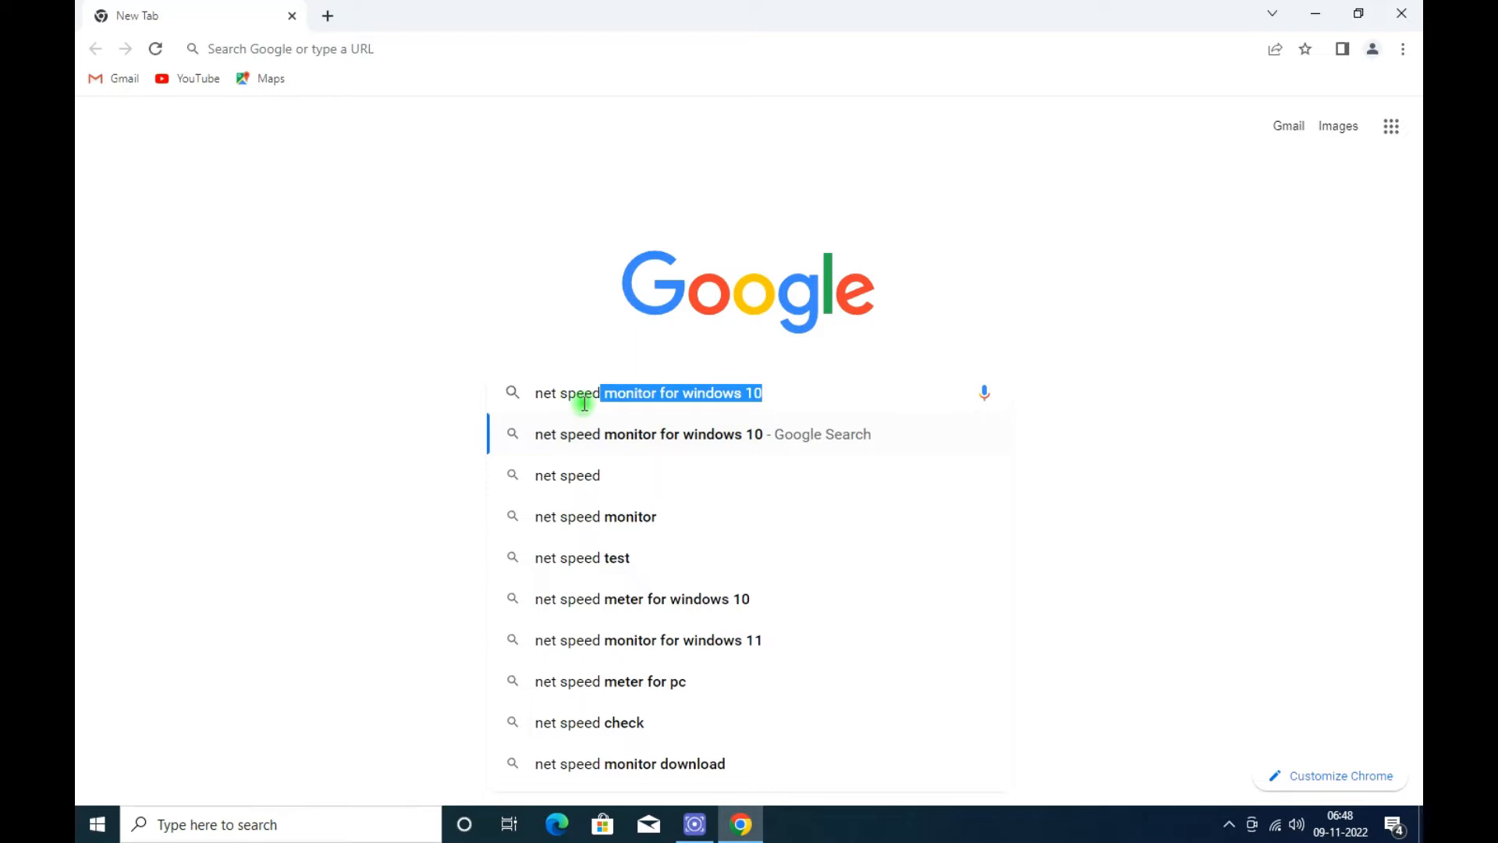
Step: Search Google for "net speed monitor for windows 10" and open Softpedia's NetSpeedMonitor 2.5.4.0 result
{"action": "left_click", "coordinate": [692, 445]}
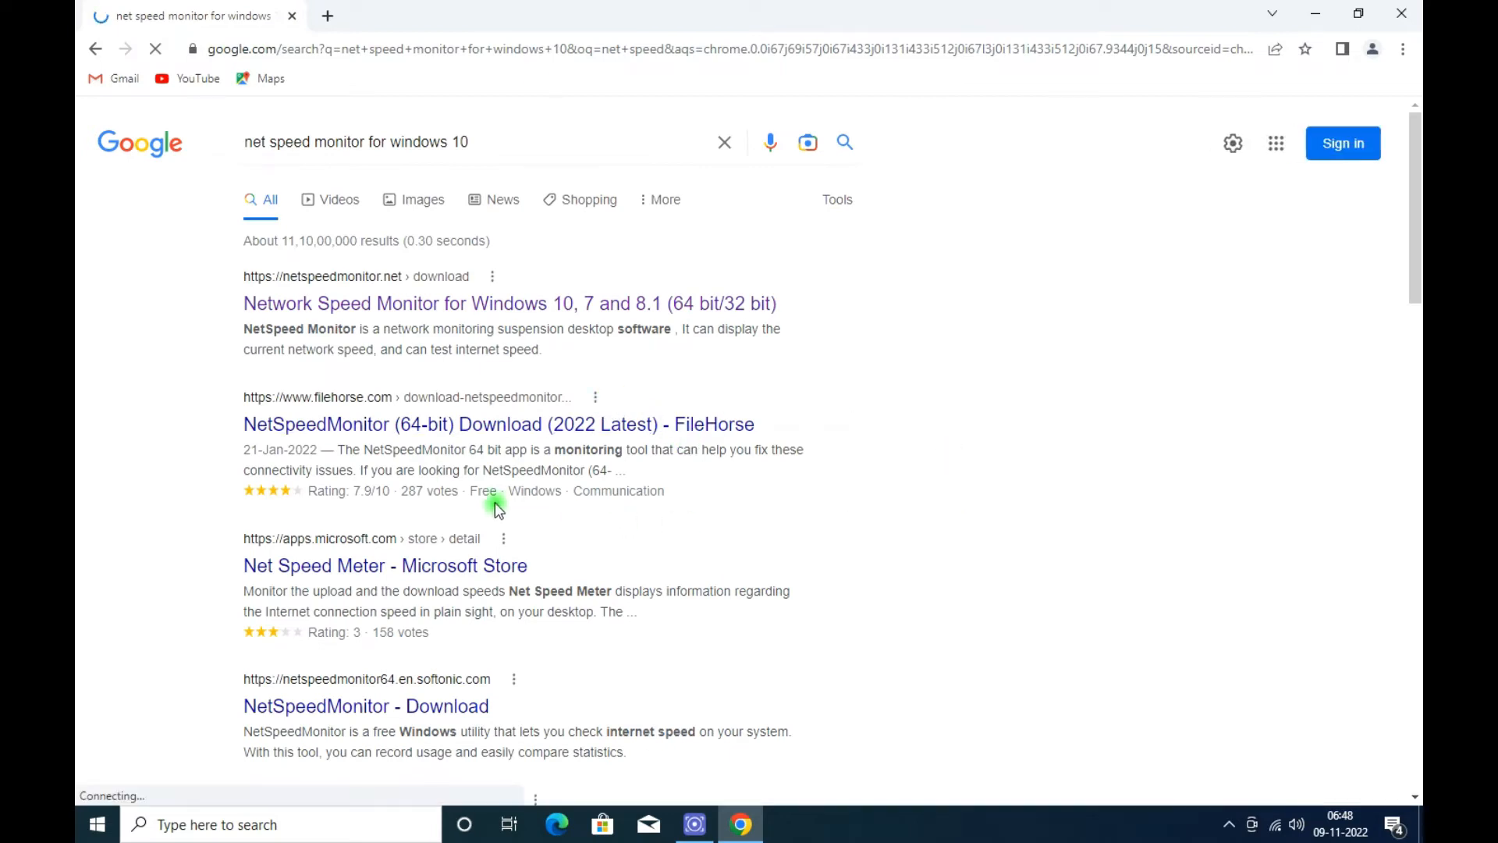
{"action": "scroll", "coordinate": [434, 515], "scroll_direction": "down", "scroll_amount": 8}
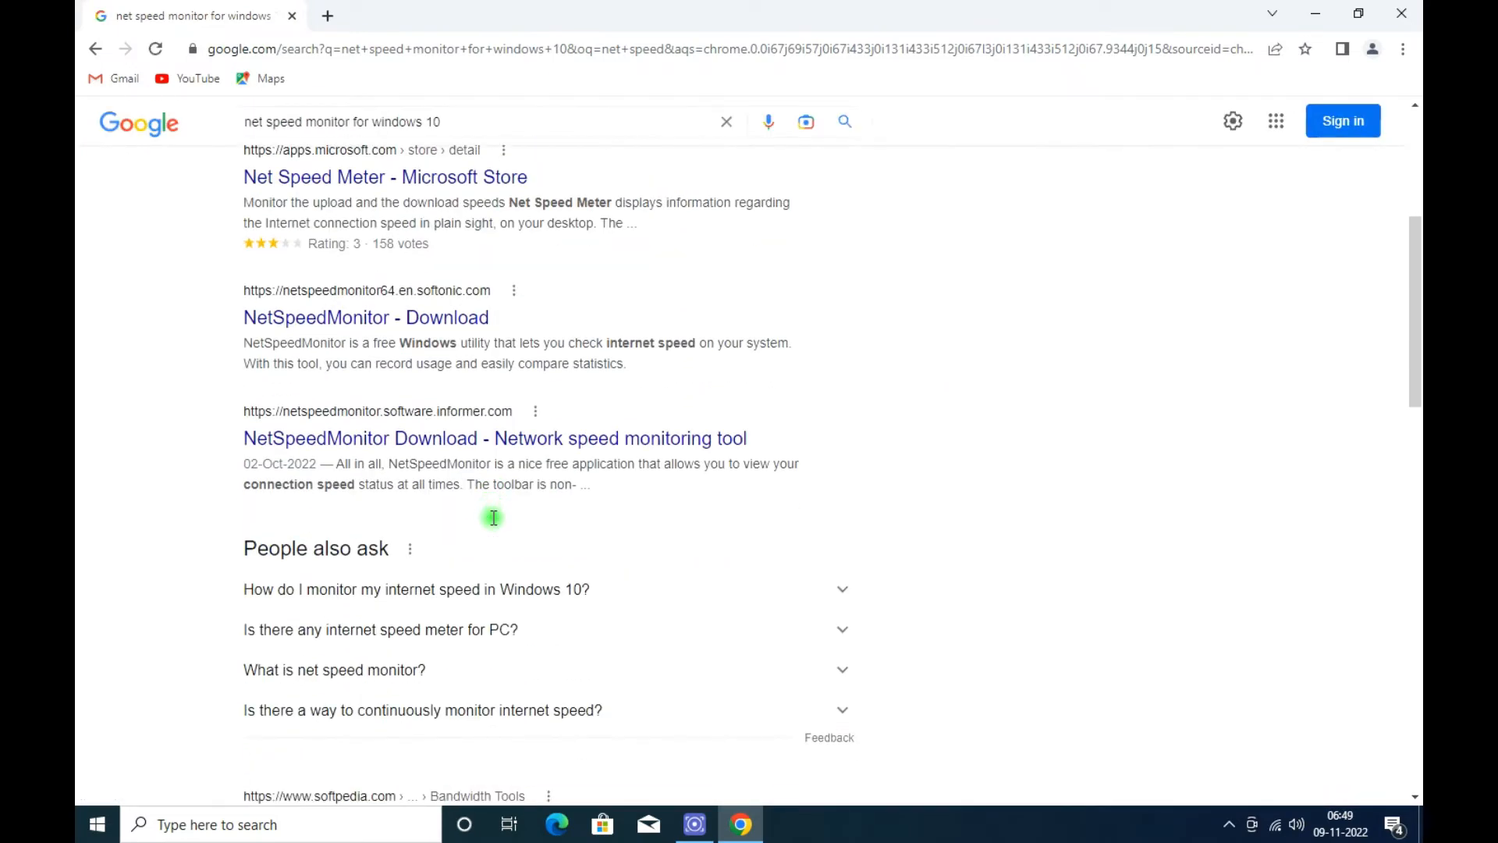
{"action": "scroll", "coordinate": [493, 522], "scroll_direction": "down", "scroll_amount": 1}
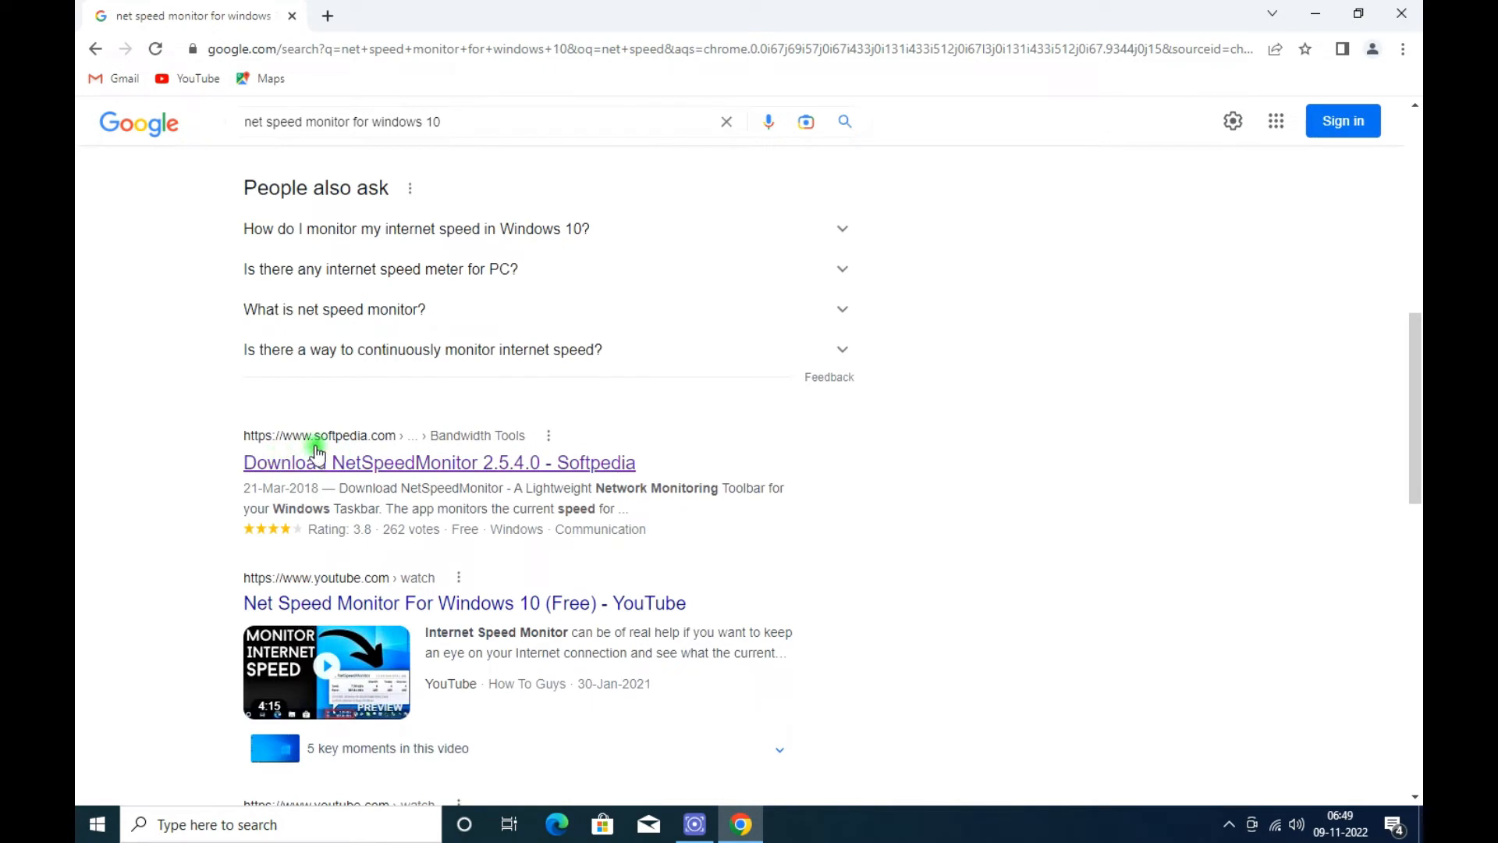
{"action": "left_click", "coordinate": [419, 467]}
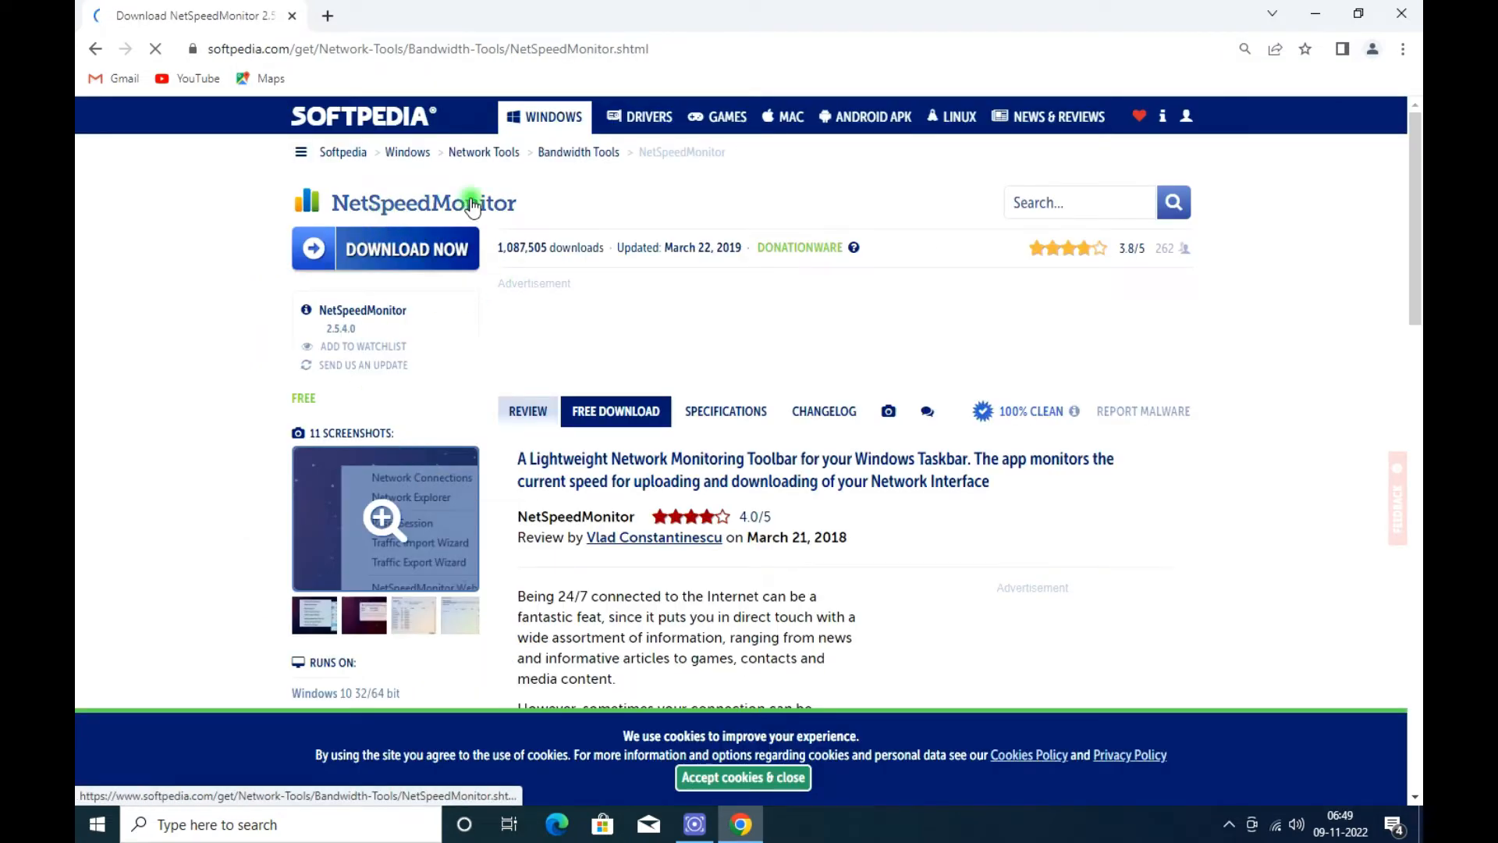
Step: Download the x64 build of NetSpeedMonitor through Softpedia Secure Download (US), starting the download manually
{"action": "left_click", "coordinate": [382, 249]}
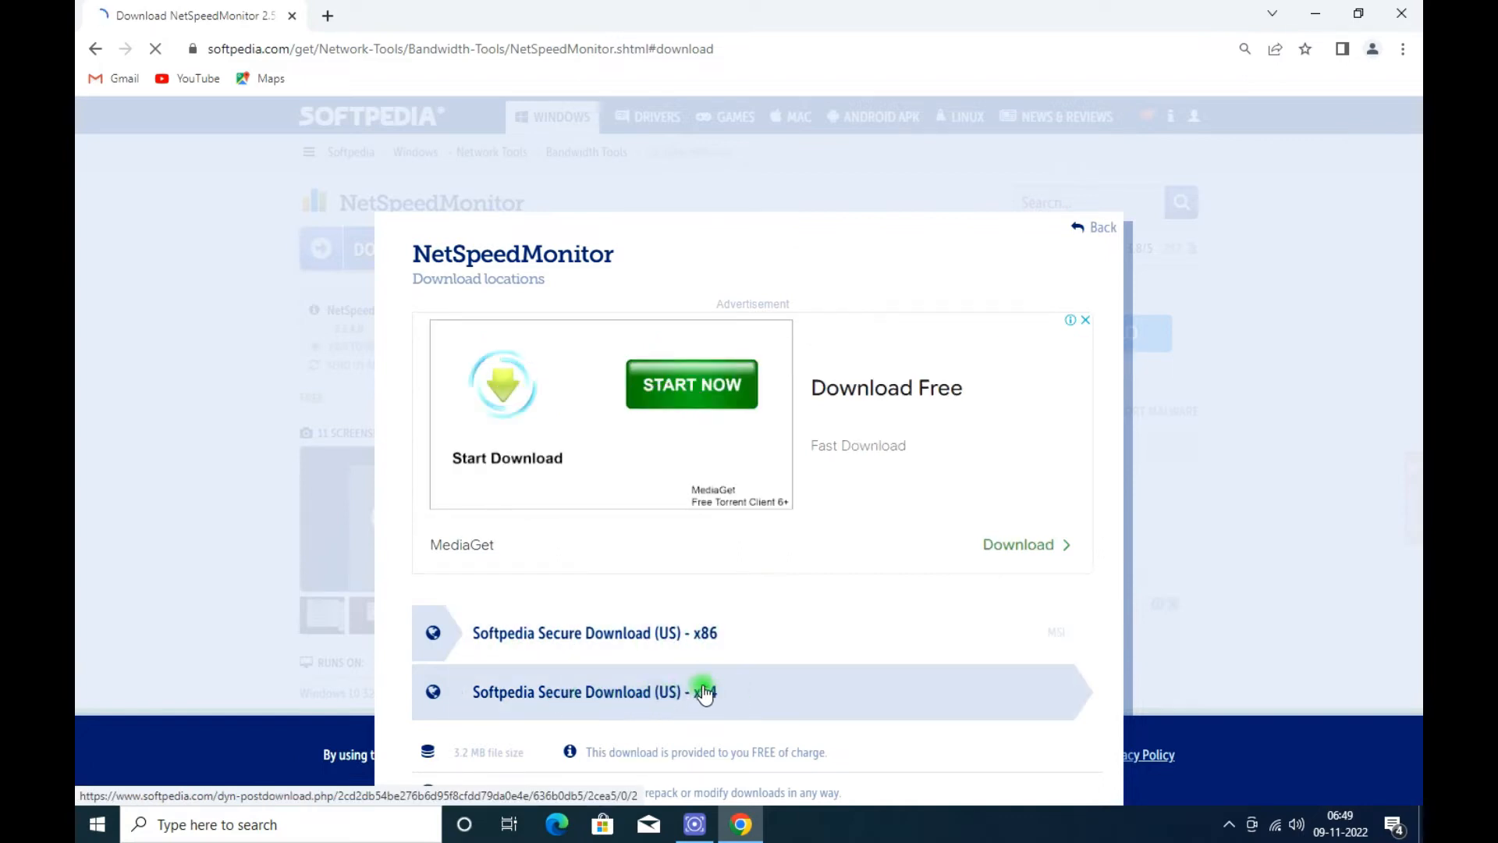
{"action": "left_click", "coordinate": [636, 693]}
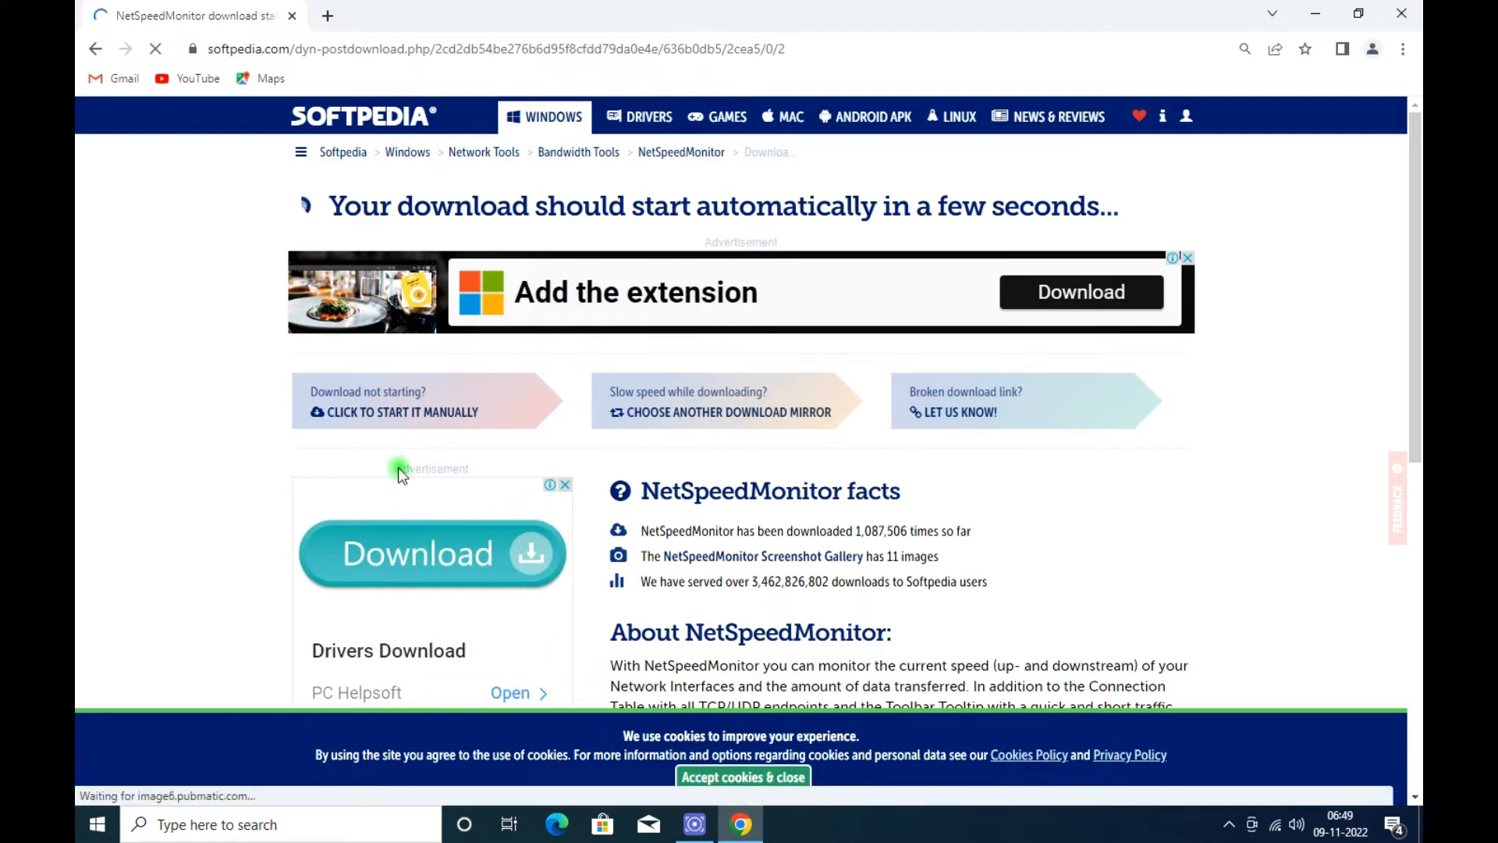
{"action": "left_click", "coordinate": [407, 414]}
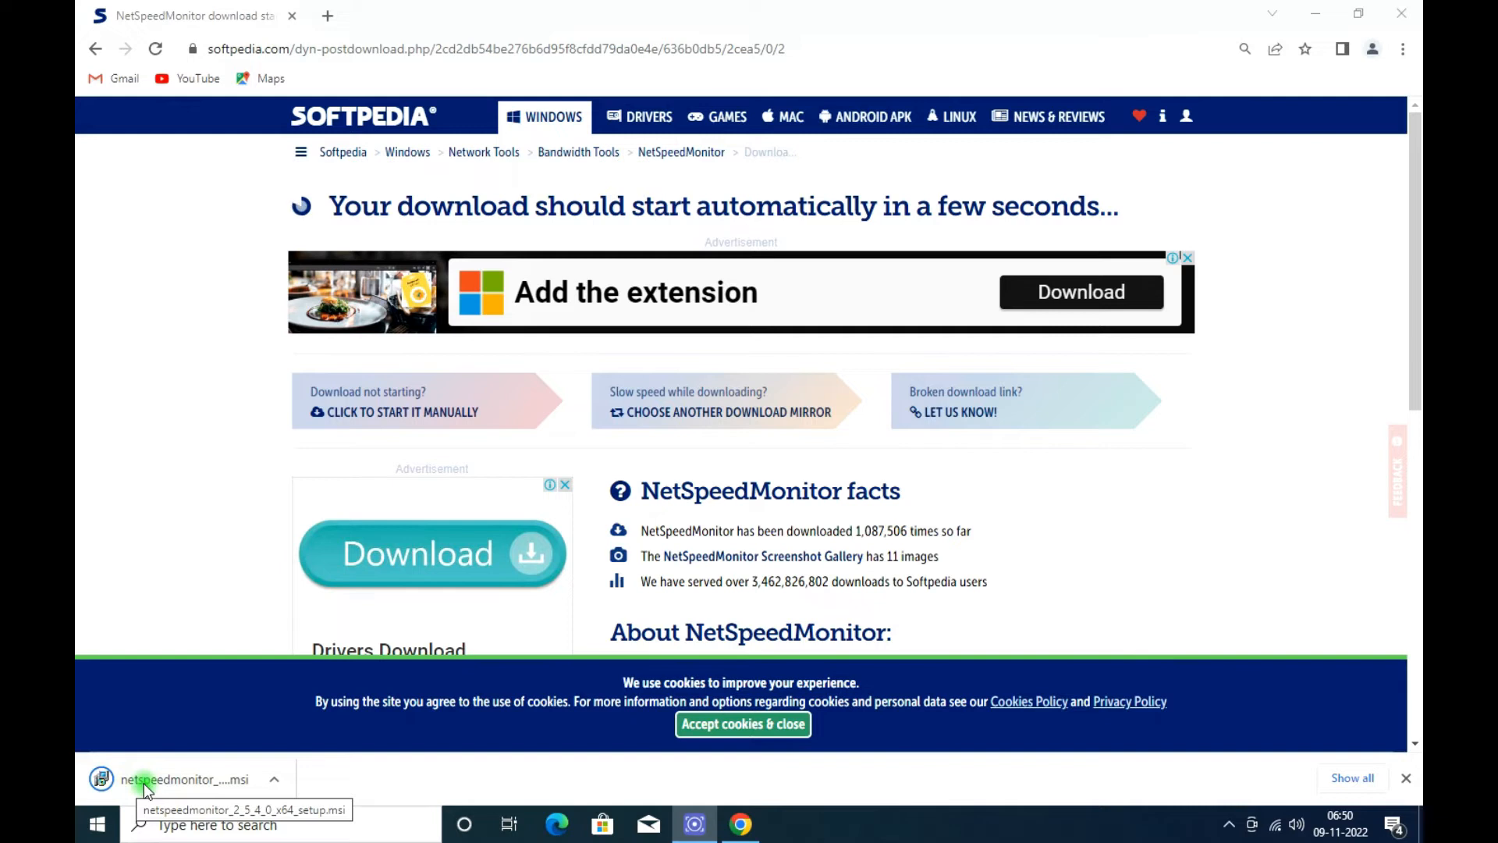
{"action": "left_click", "coordinate": [392, 418]}
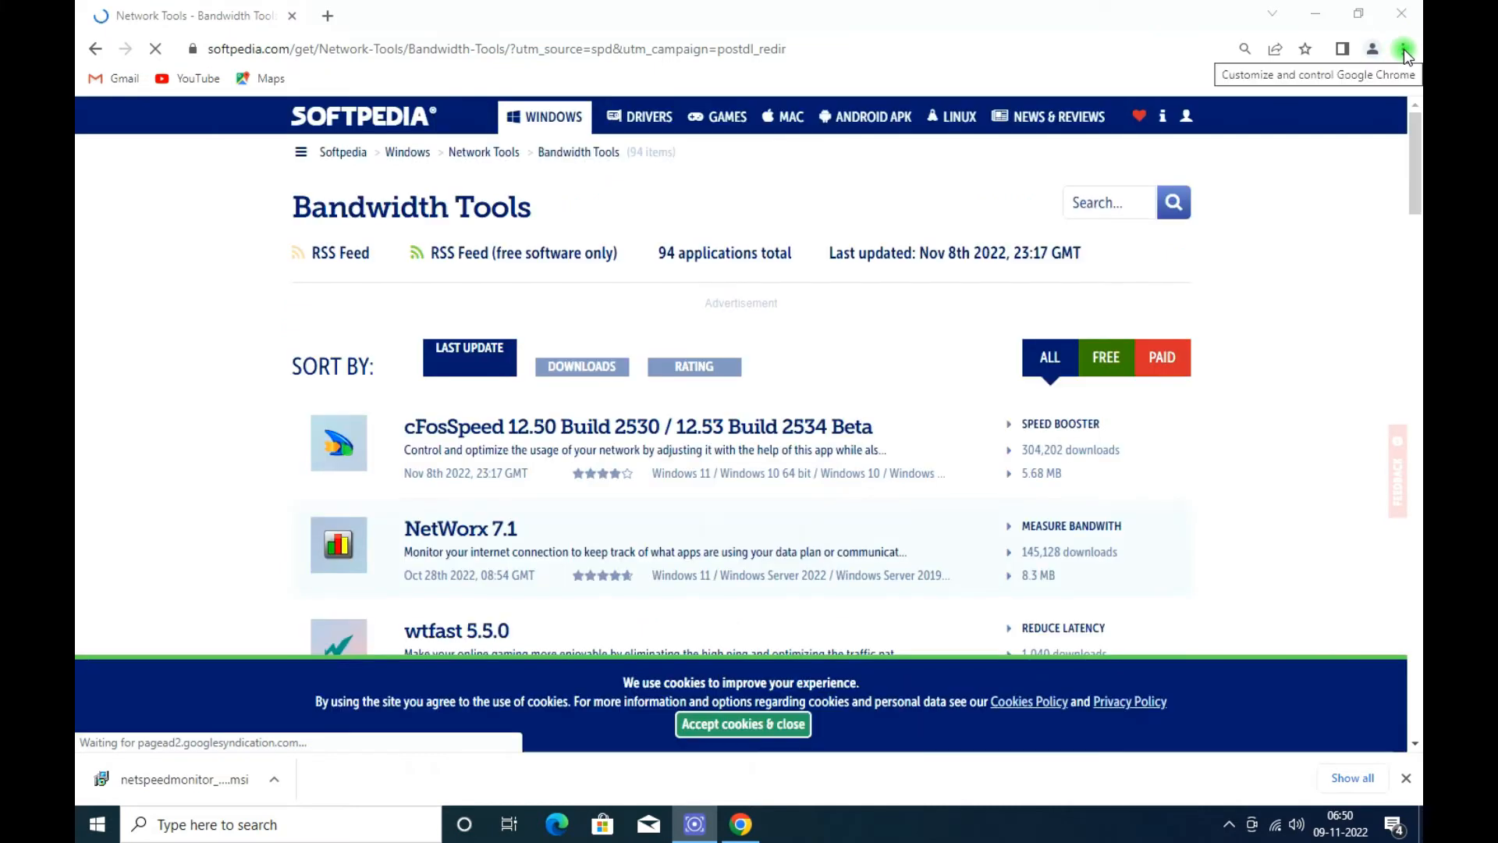
Step: Open the browser's download list and show the NetSpeedMonitor installer in its folder
{"action": "left_click", "coordinate": [1403, 49]}
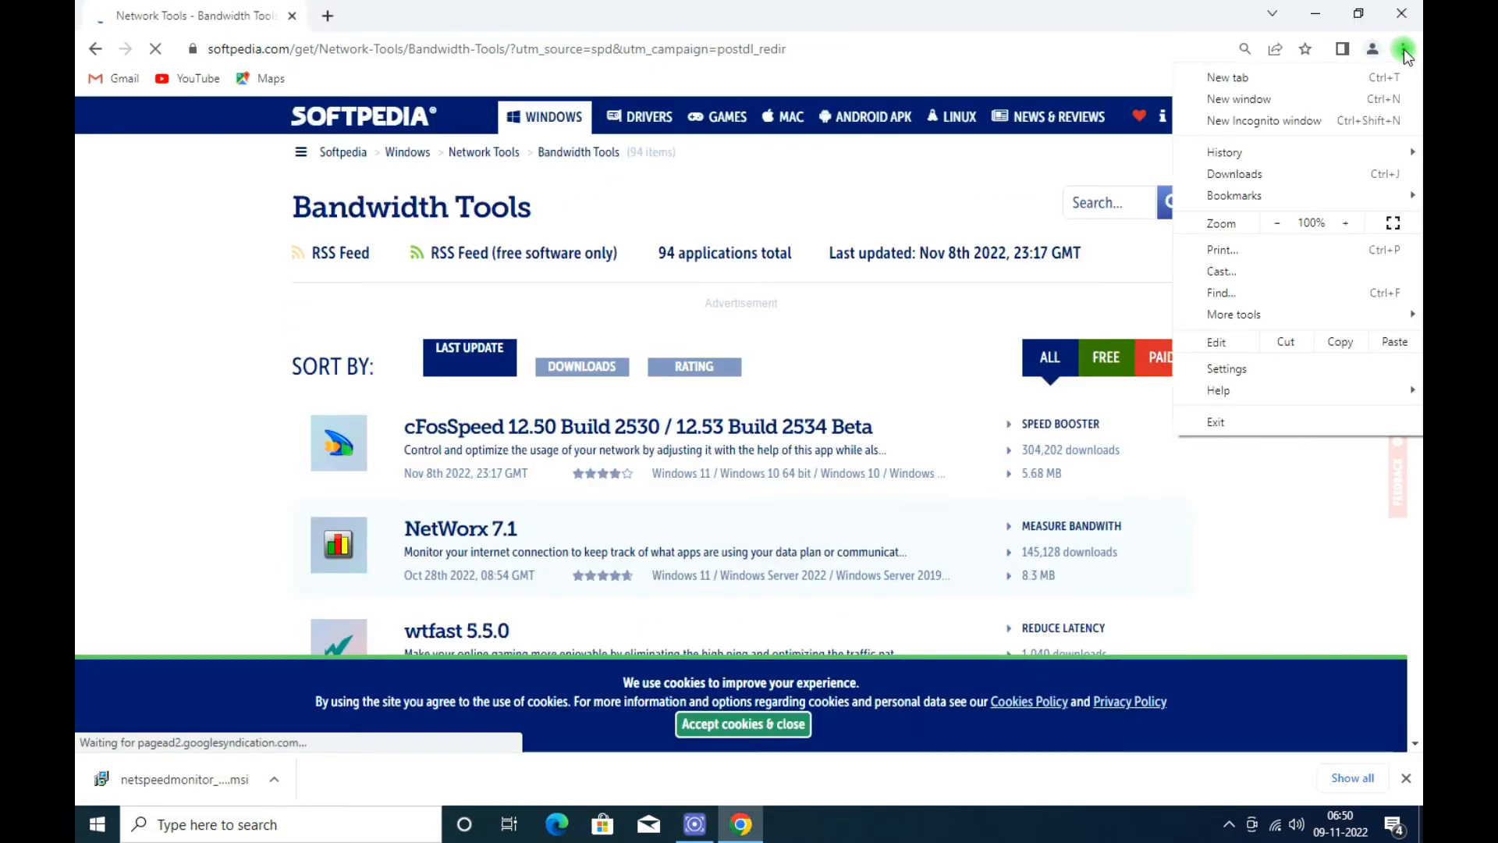
{"action": "left_click", "coordinate": [1273, 174]}
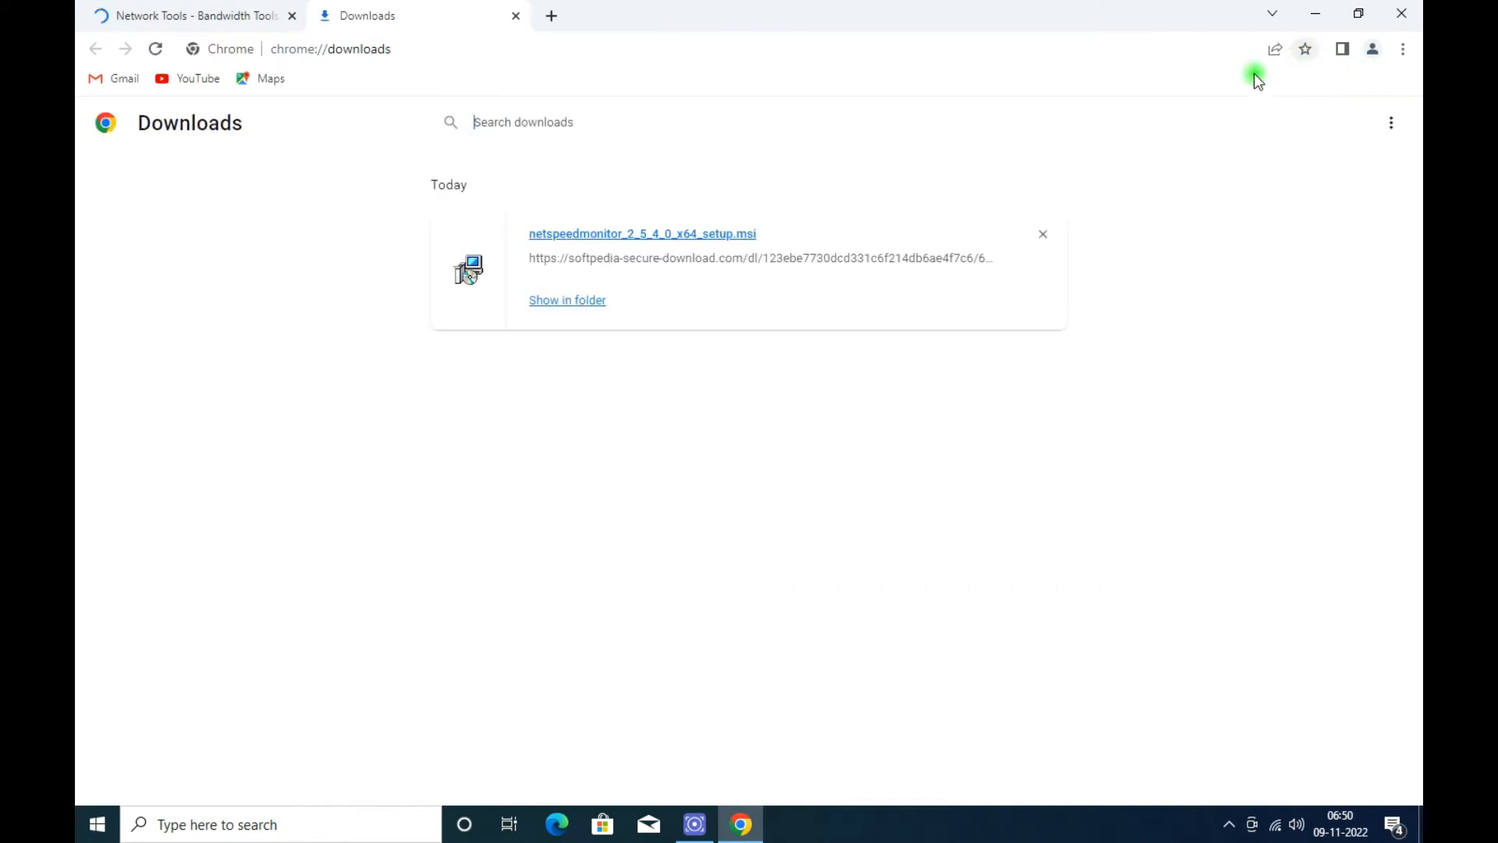
{"action": "left_click", "coordinate": [586, 300]}
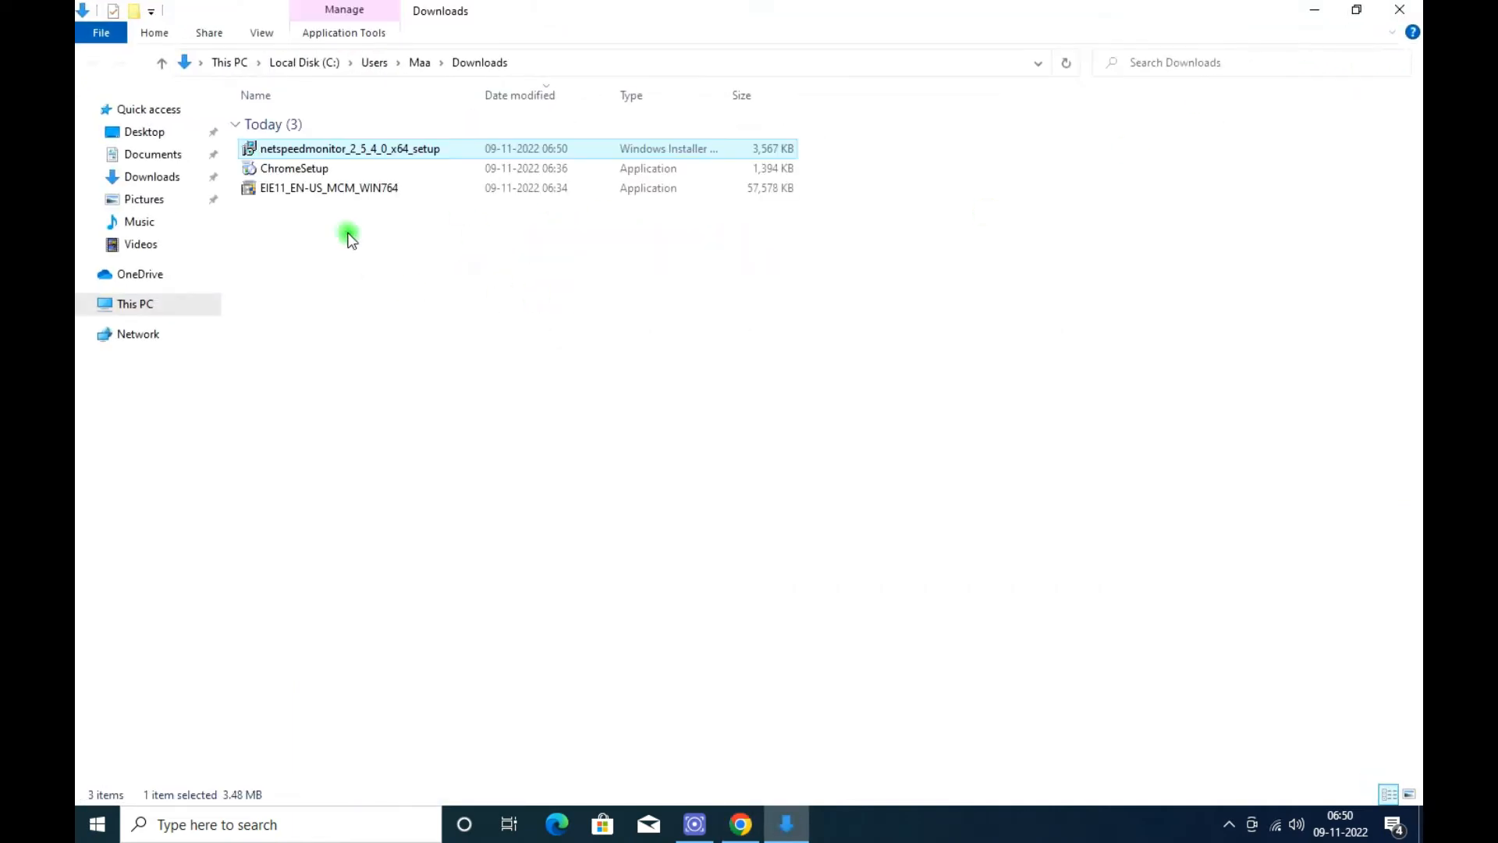
Step: Set the netspeedmonitor_2_5_4_0_x64_setup file to run in compatibility mode for "Previous version of Windows" and apply the change
{"action": "right_click", "coordinate": [312, 153]}
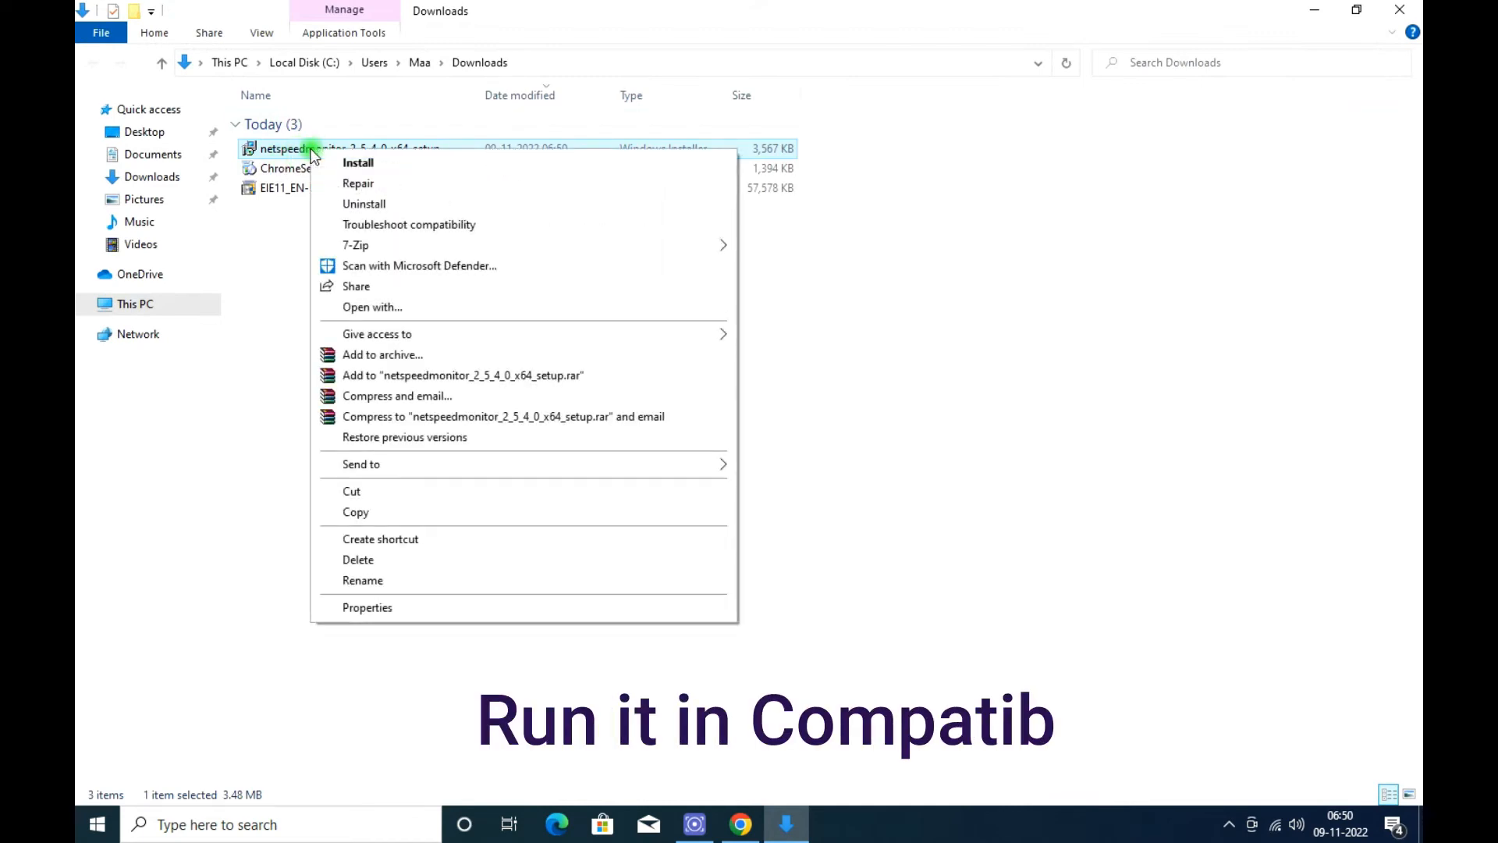
{"action": "left_click", "coordinate": [426, 608]}
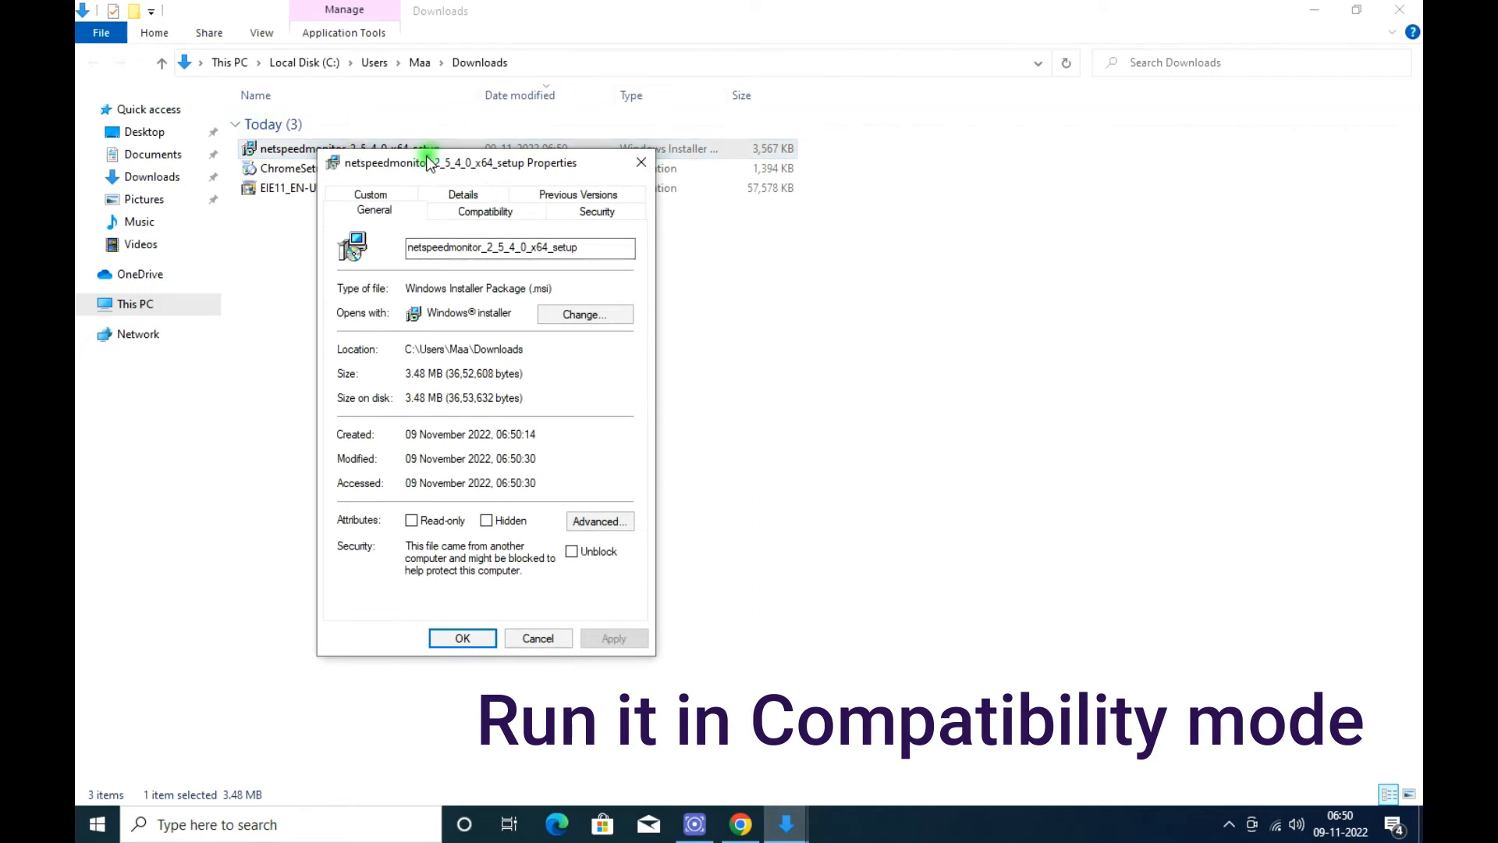
{"action": "left_click", "coordinate": [480, 214]}
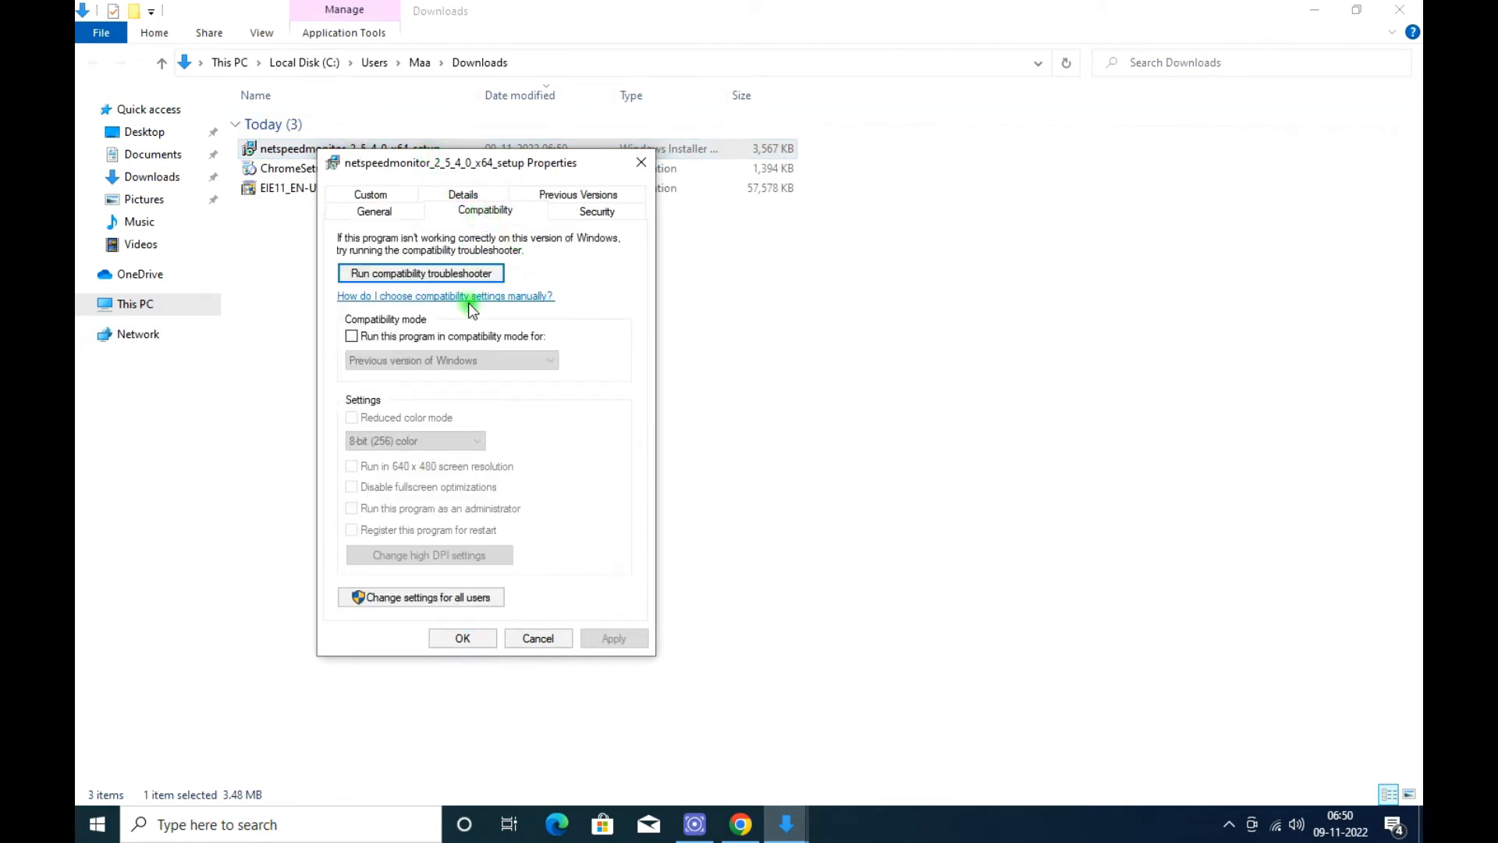
{"action": "left_click", "coordinate": [353, 341]}
{"action": "left_click", "coordinate": [484, 360]}
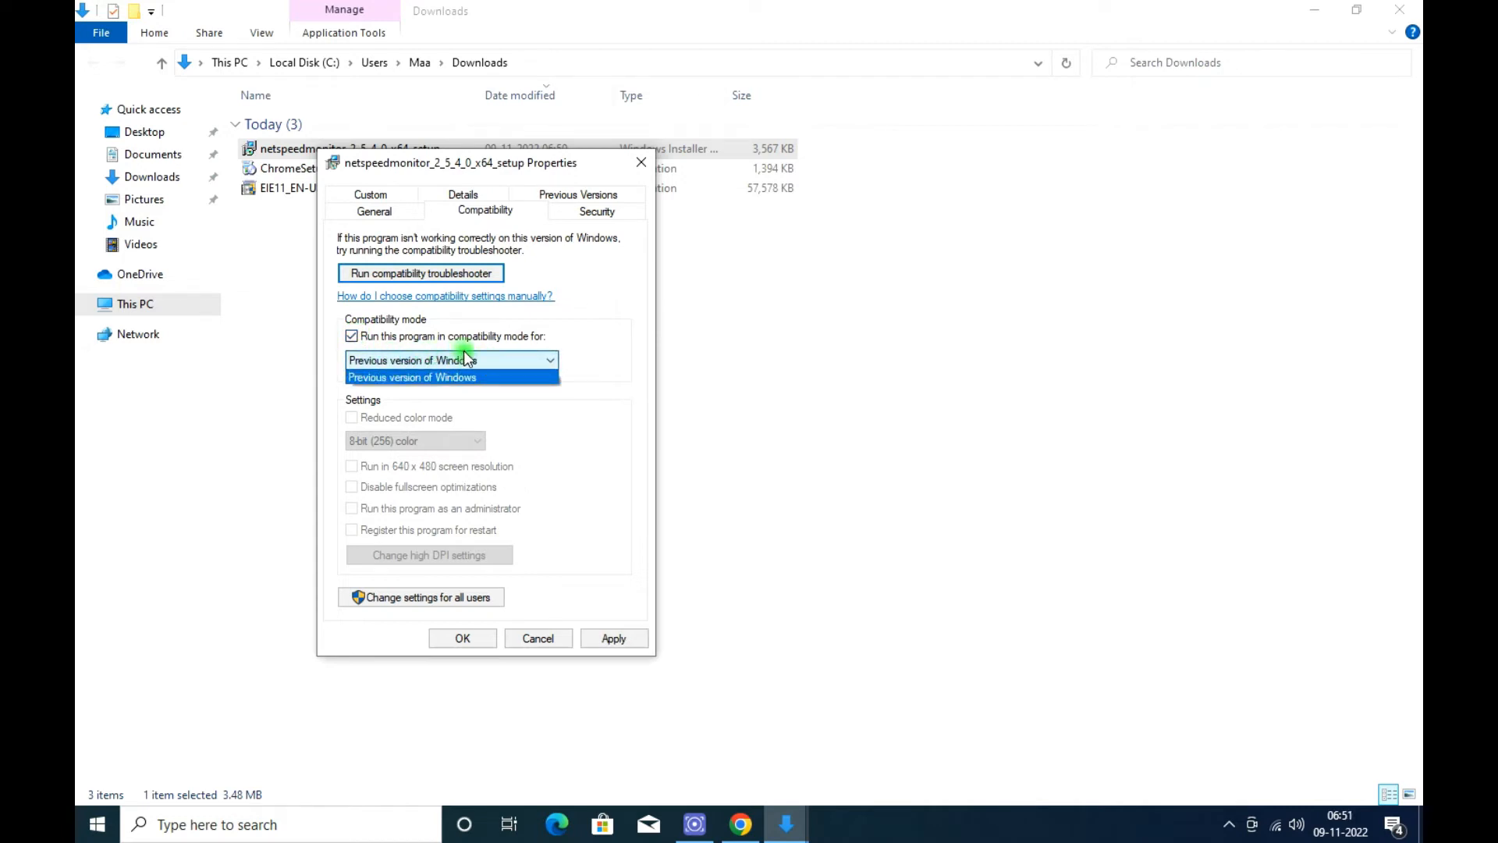
{"action": "left_click", "coordinate": [617, 638]}
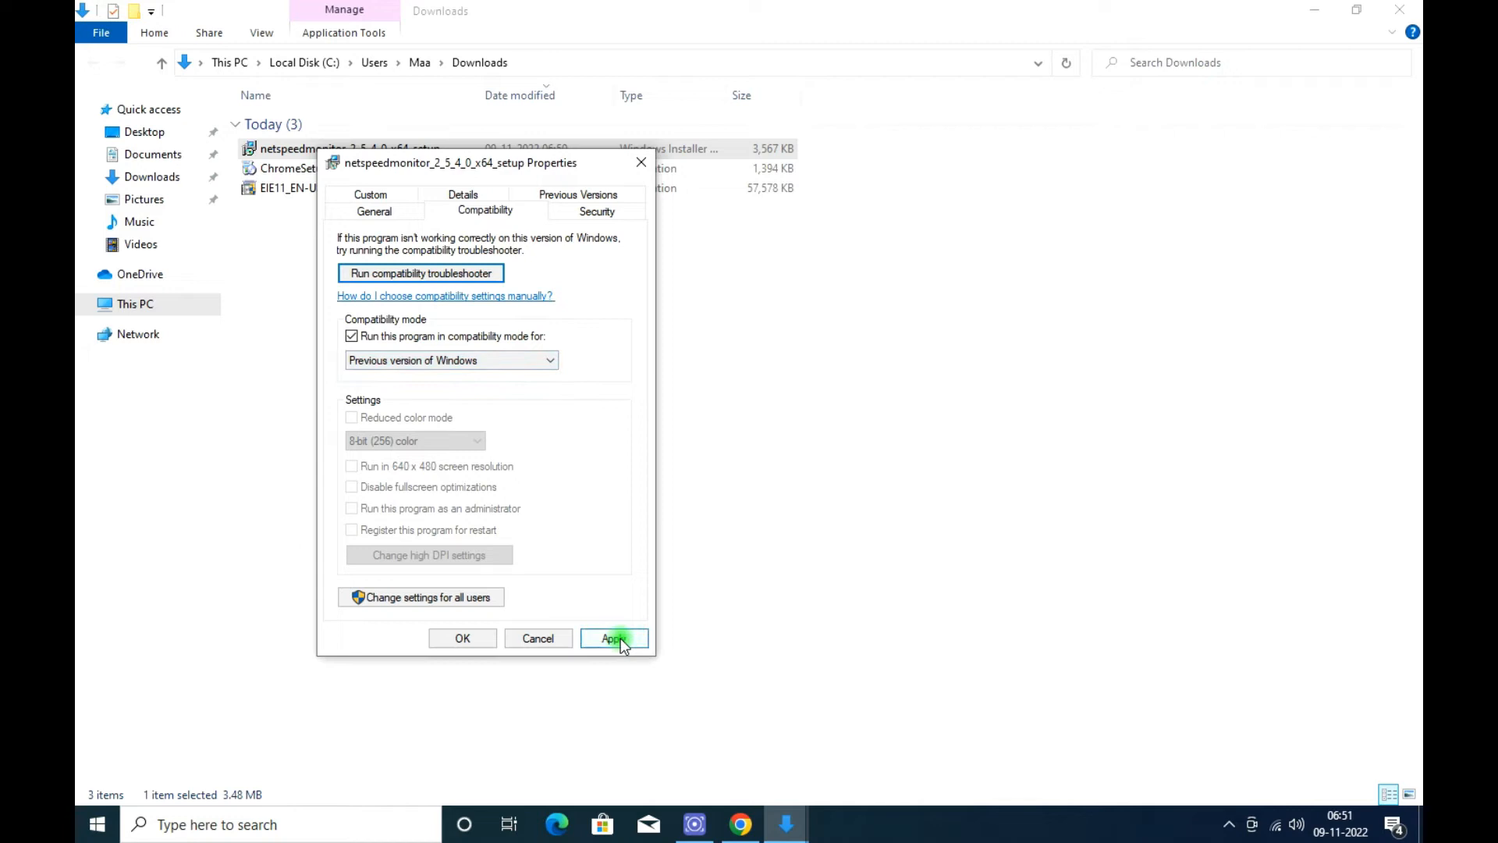
{"action": "left_click", "coordinate": [615, 638]}
{"action": "left_click", "coordinate": [462, 638]}
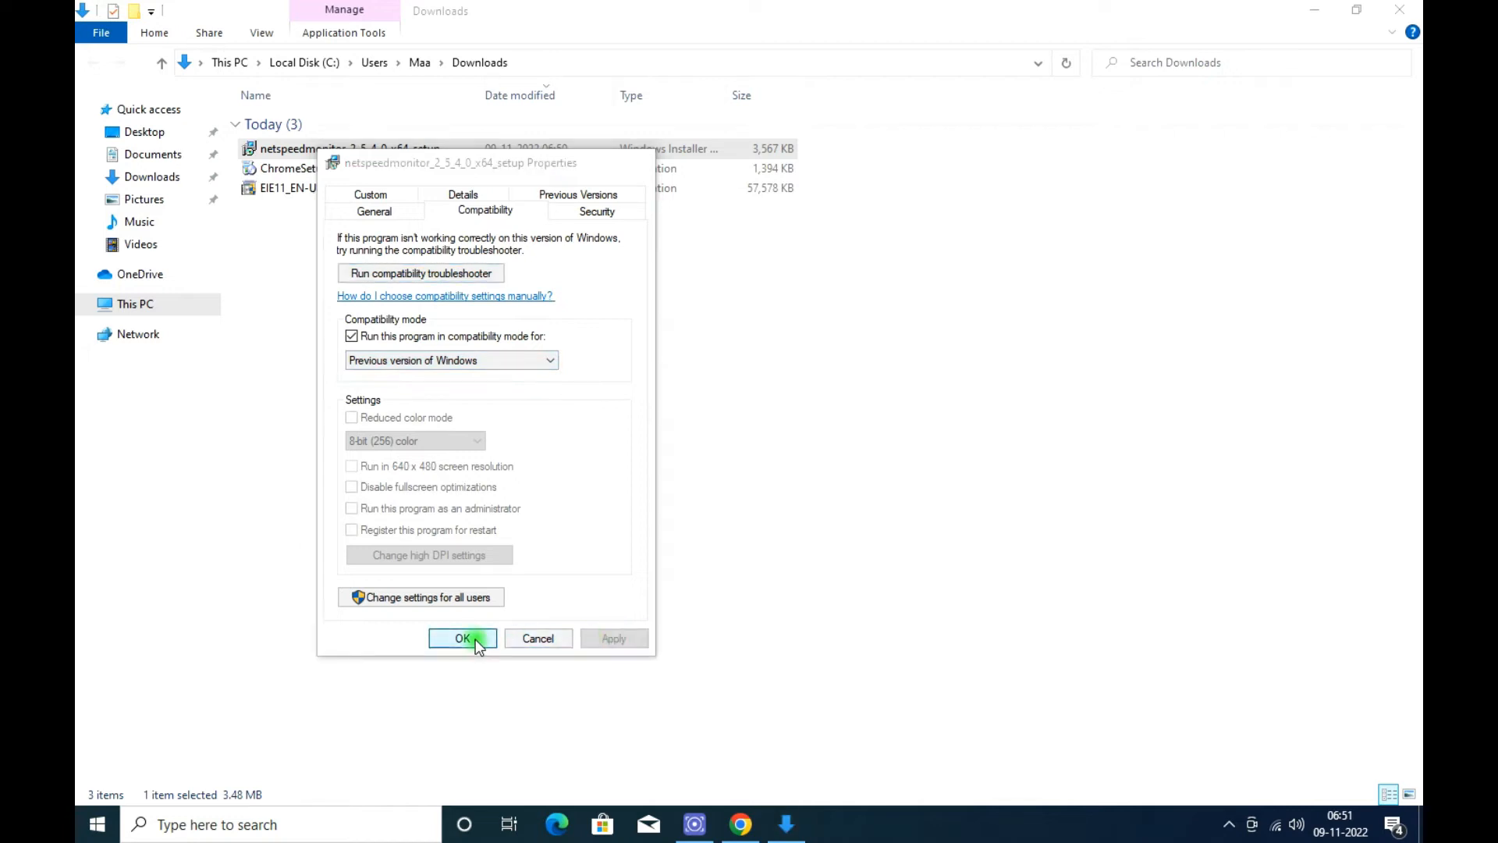
Step: Launch the NetSpeedMonitor installer, allow it to run, advance to the donation page and close the Downloads folder window
{"action": "double_click", "coordinate": [322, 151]}
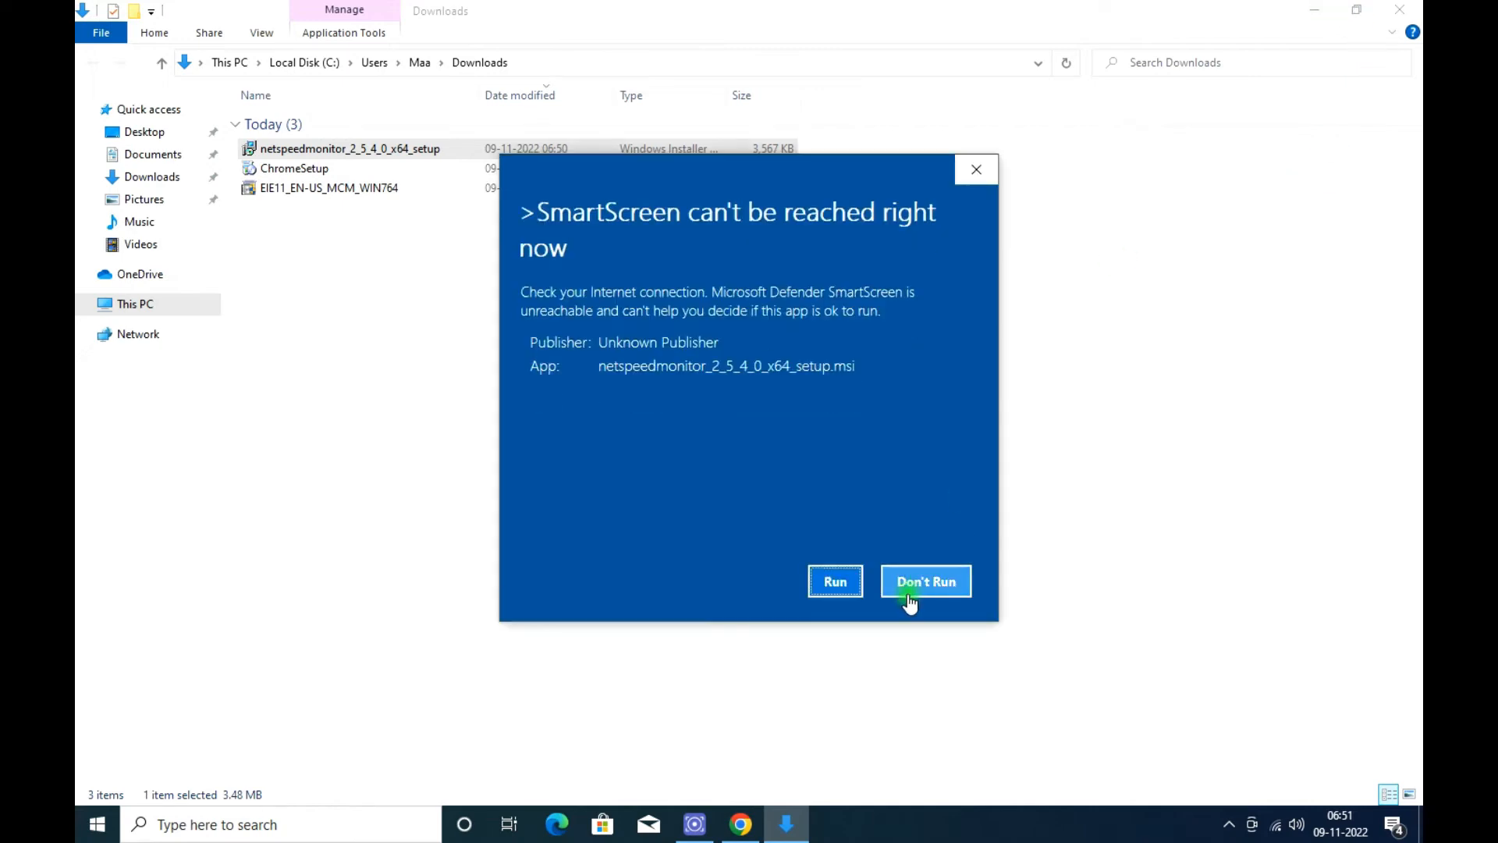
{"action": "left_click", "coordinate": [835, 583]}
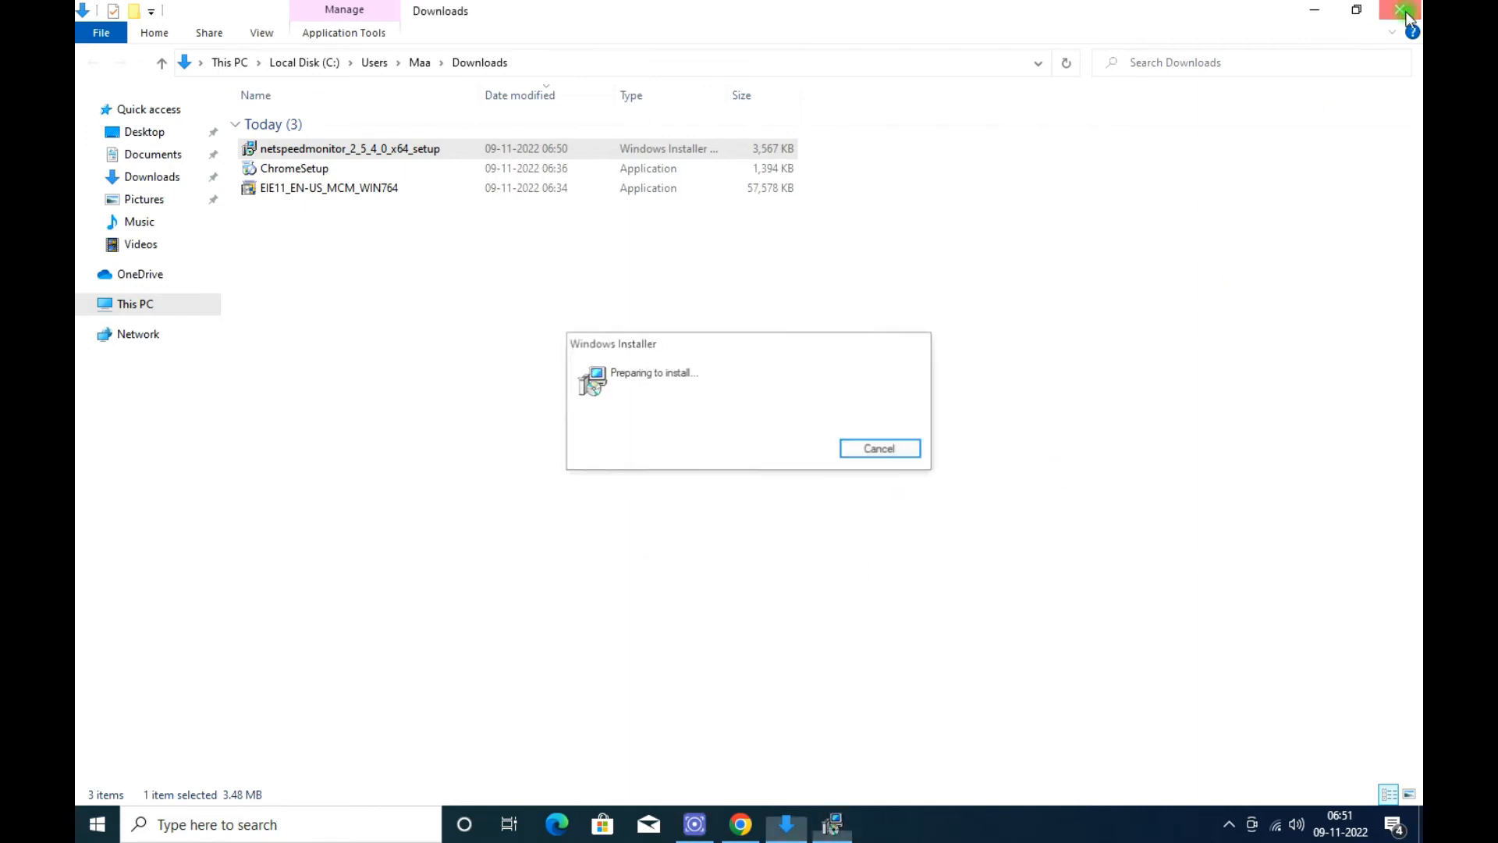
{"action": "left_click", "coordinate": [873, 568]}
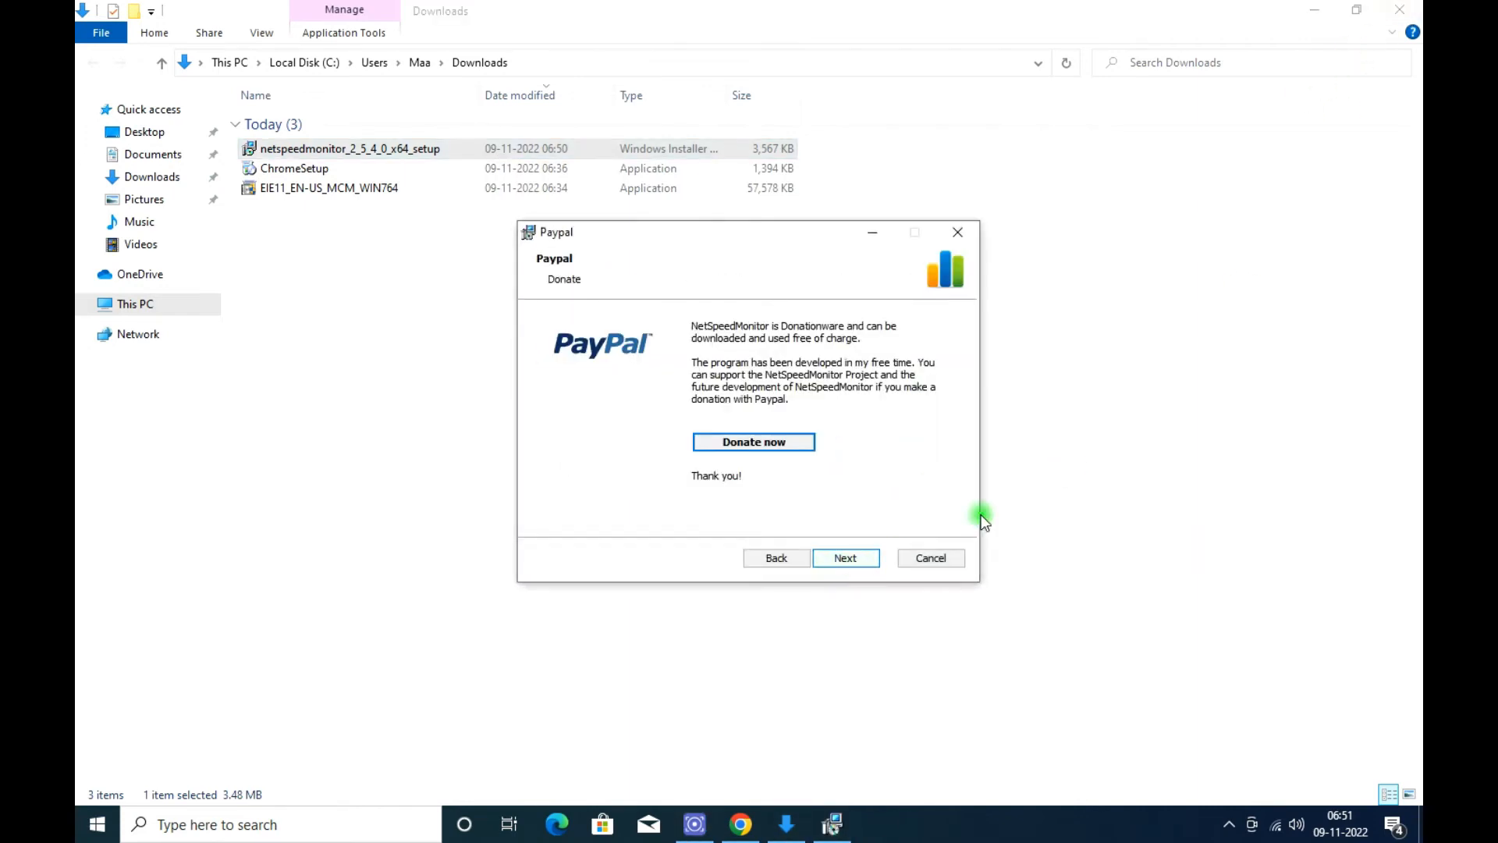
{"action": "left_click", "coordinate": [1398, 13]}
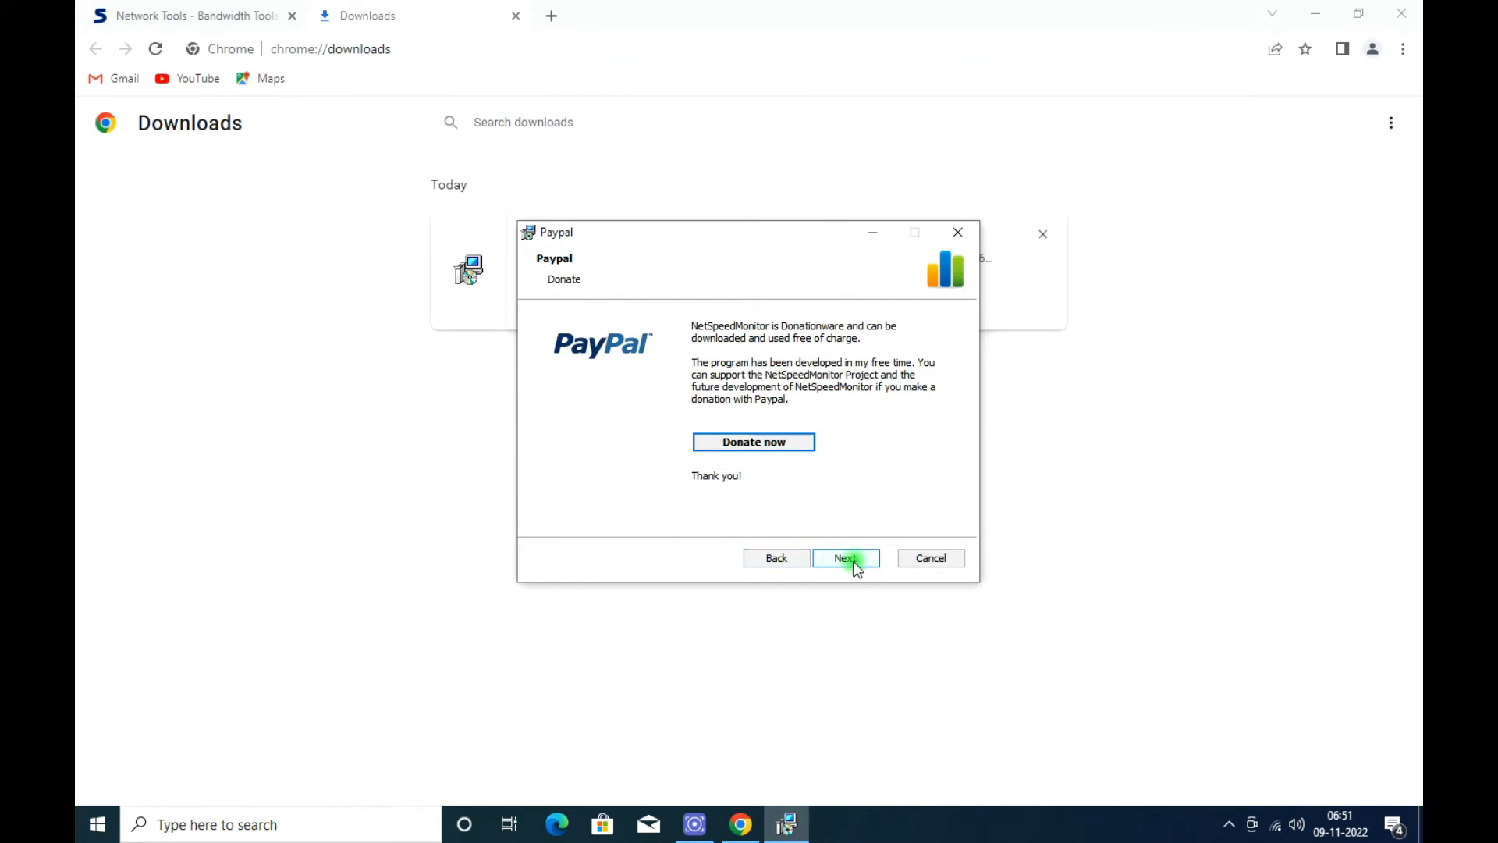
Step: Accept the NetSpeedMonitor license agreement, continue through the remaining setup pages to install it, and close the browser
{"action": "left_click", "coordinate": [847, 558]}
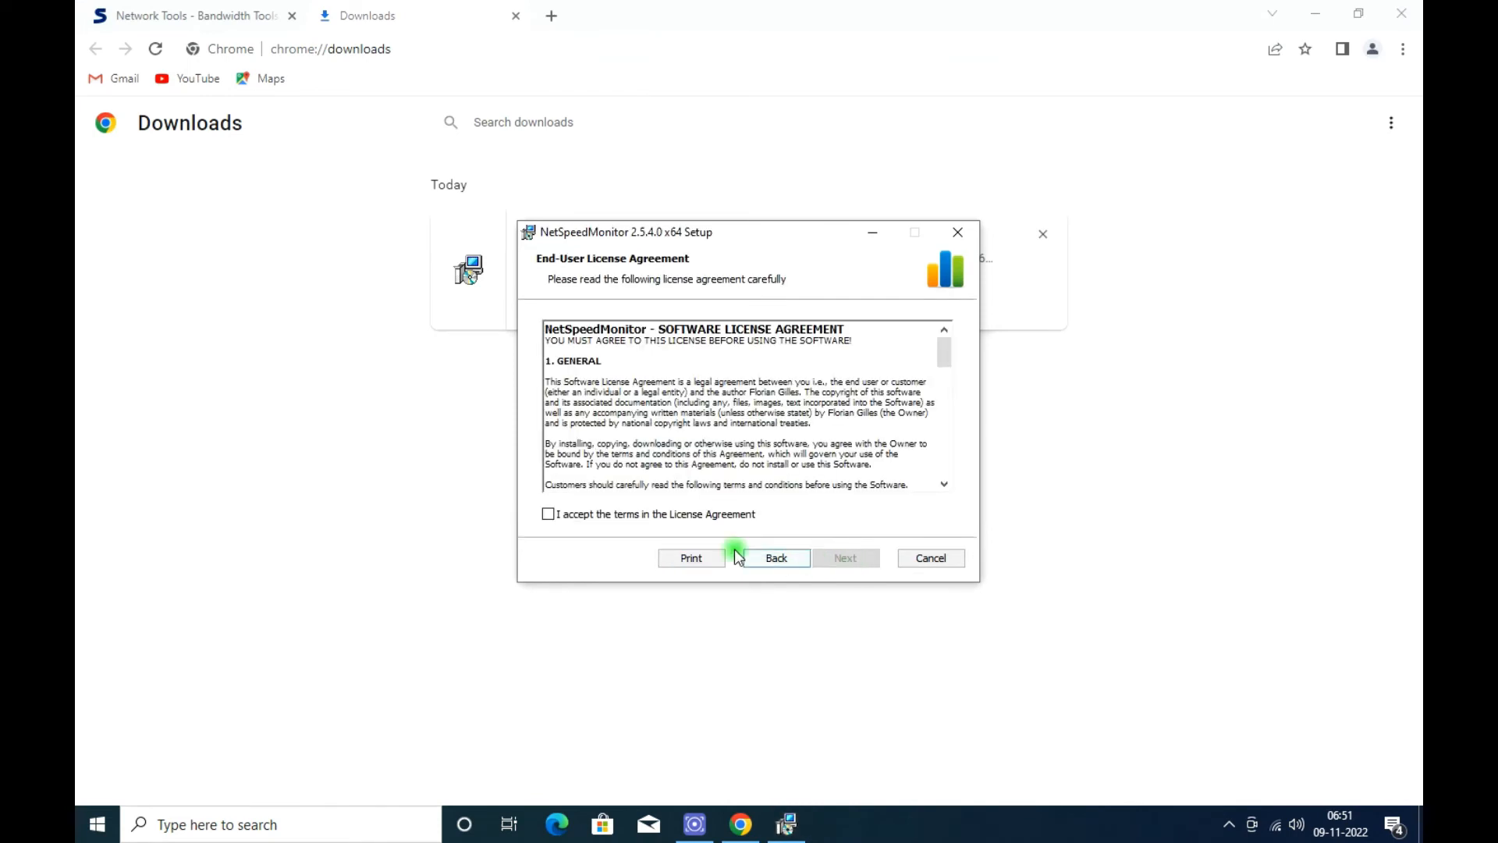
{"action": "left_click", "coordinate": [571, 513]}
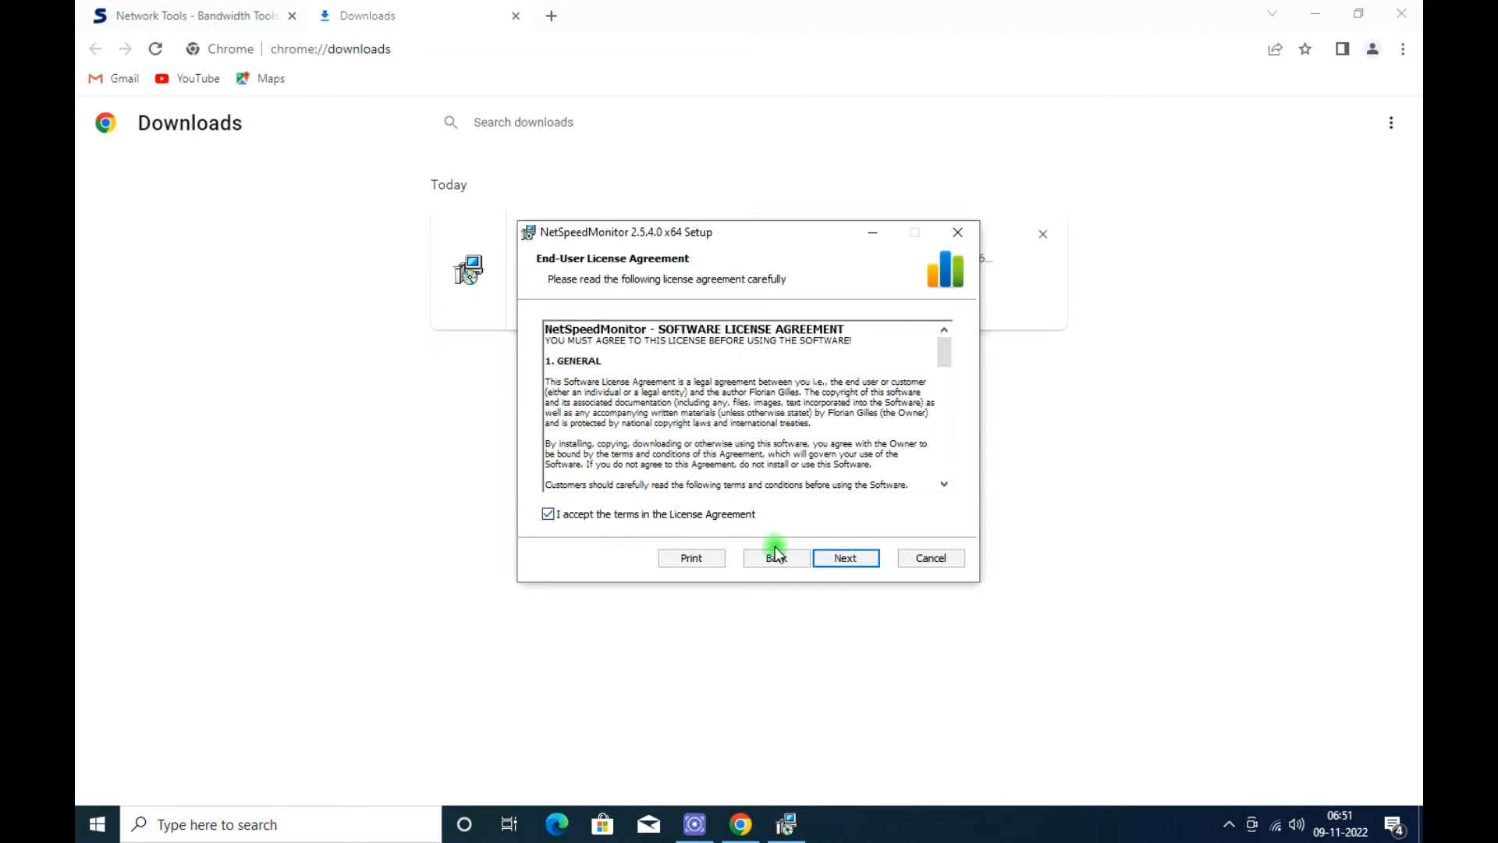
{"action": "left_click", "coordinate": [837, 558]}
{"action": "left_click", "coordinate": [850, 559]}
{"action": "left_click", "coordinate": [845, 560]}
{"action": "left_click", "coordinate": [1401, 13]}
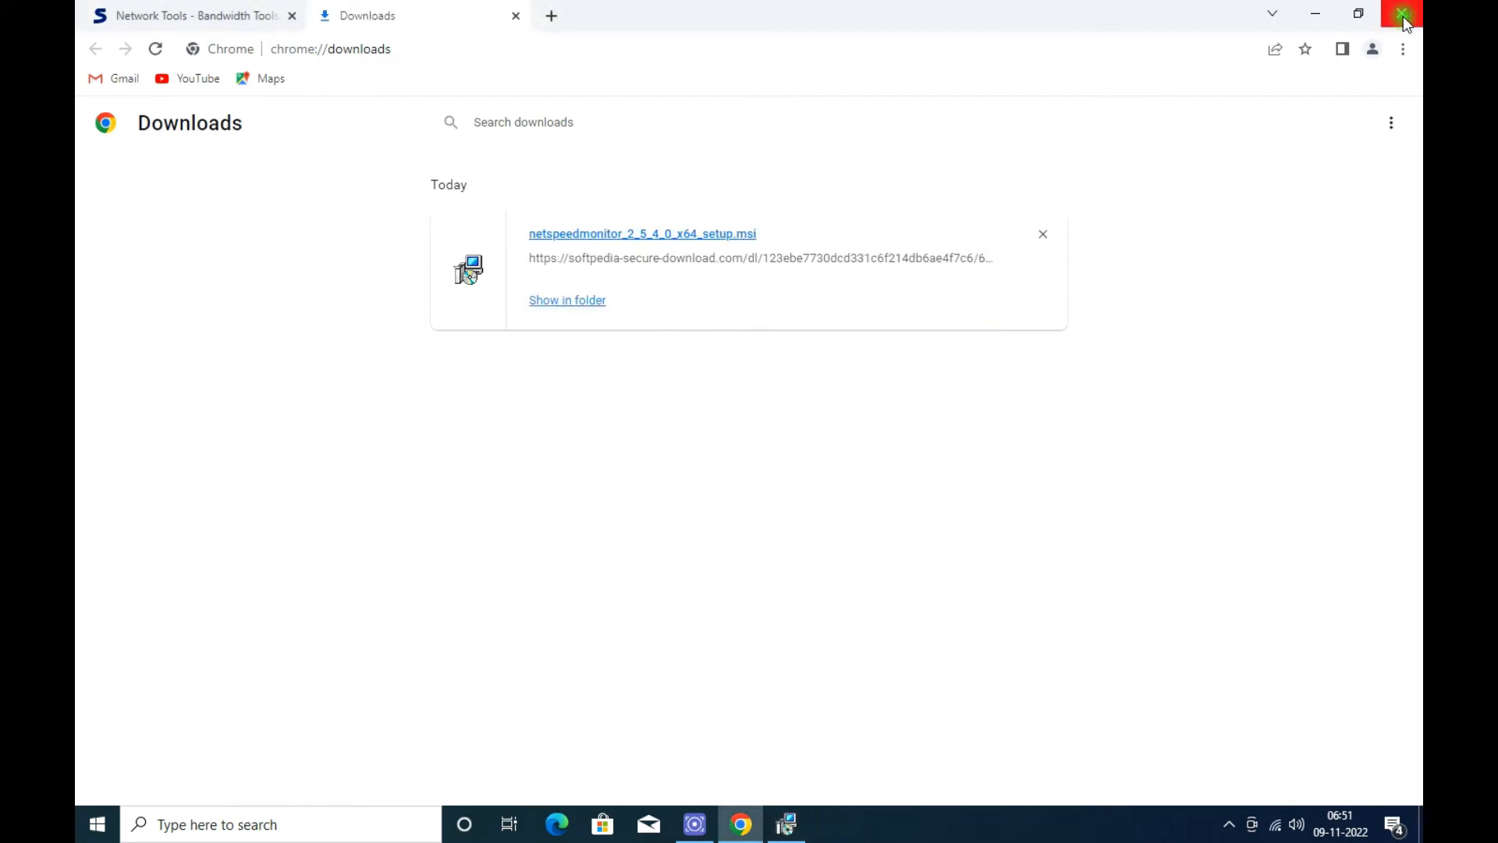
Step: Return to the setup wizard, finish it, and agree to show the NetSpeedMonitor toolbar on the taskbar
{"action": "left_click", "coordinate": [739, 825]}
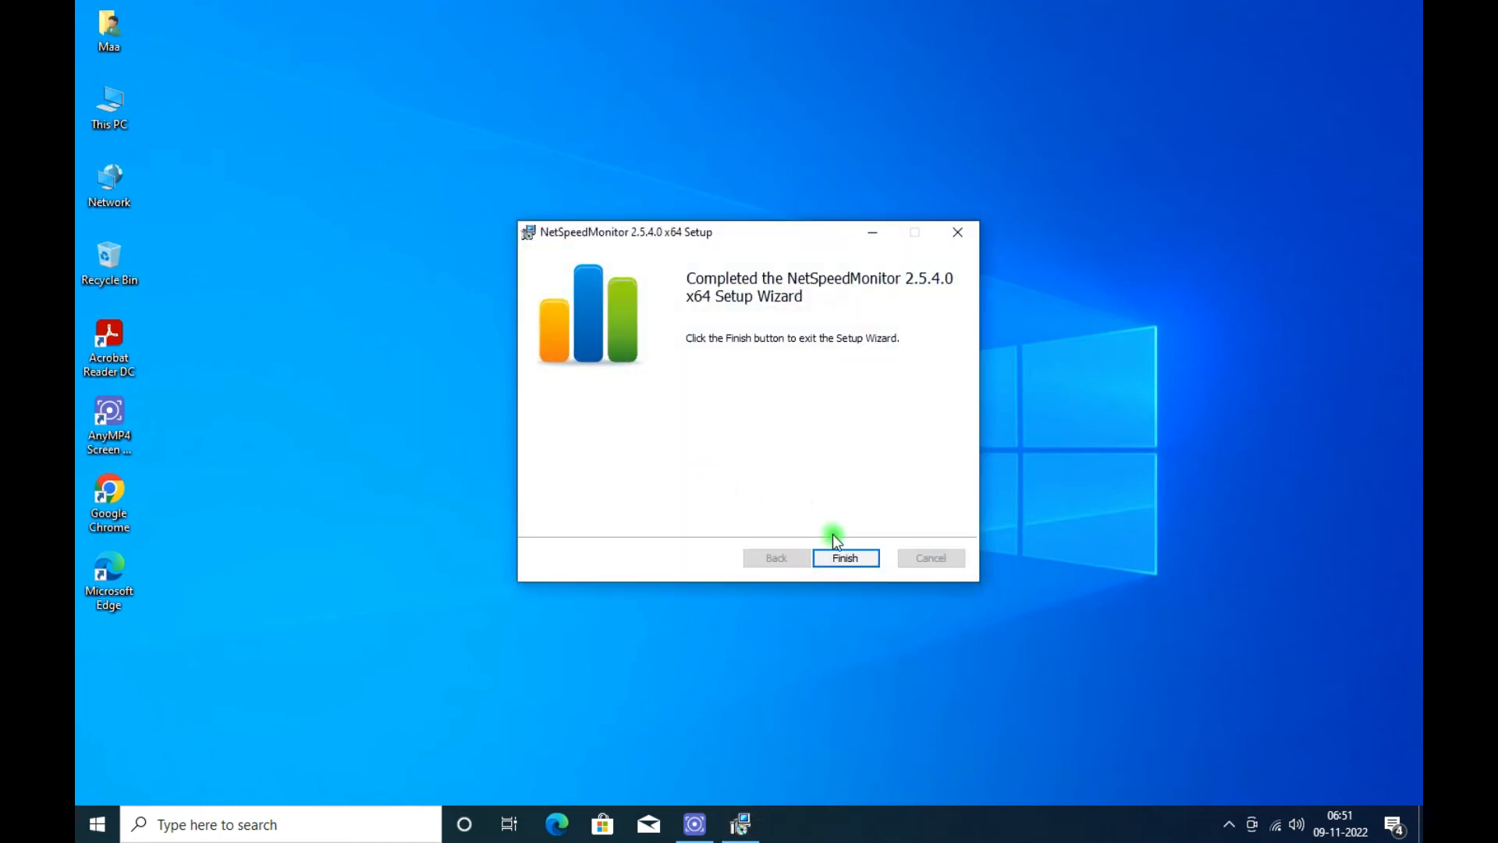
{"action": "left_click", "coordinate": [848, 559]}
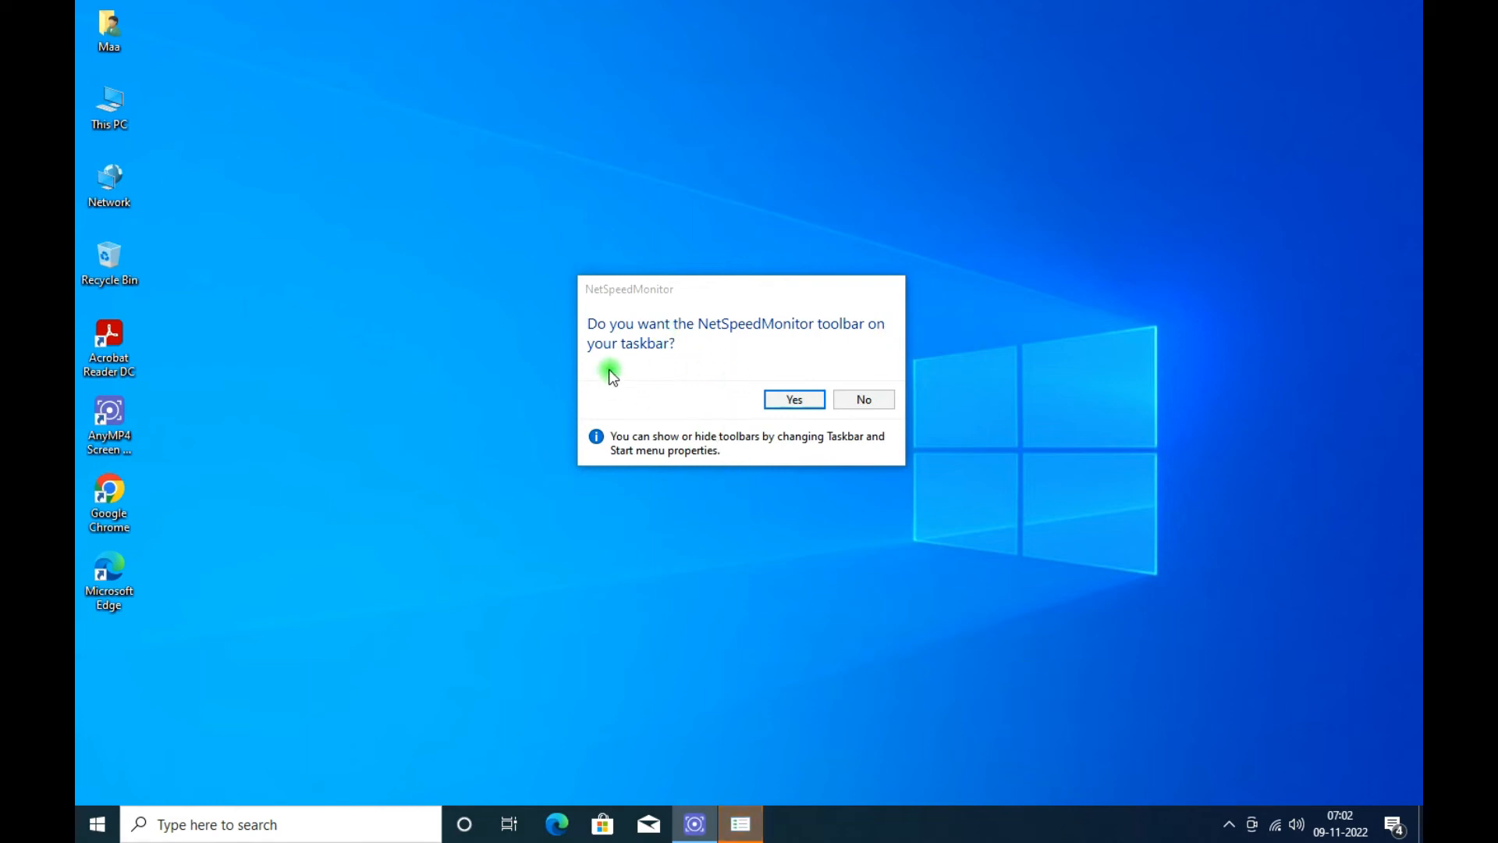
{"action": "left_click", "coordinate": [793, 401]}
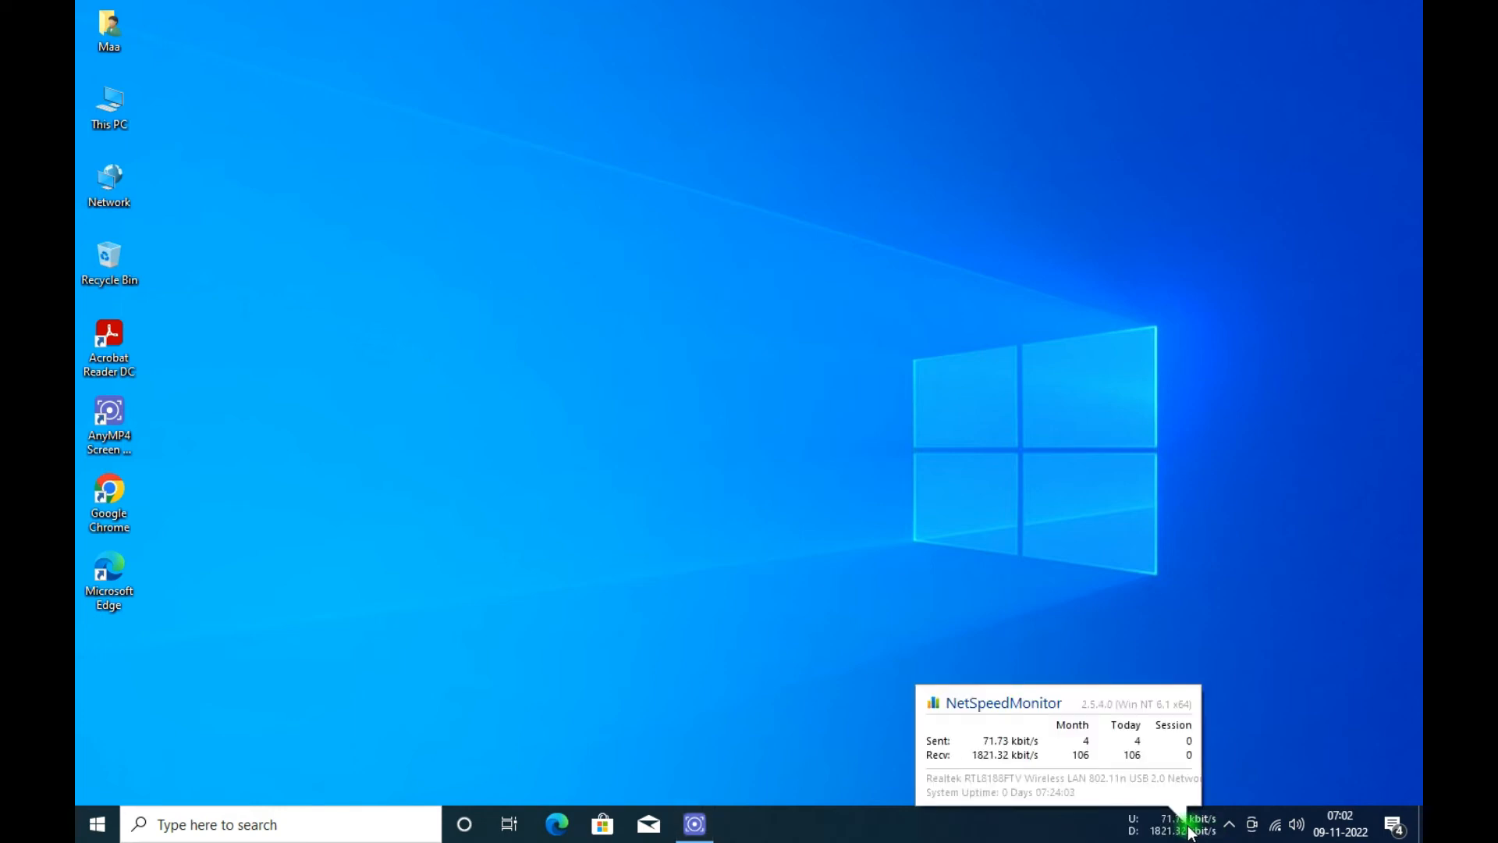
Step: Switch monitoring off from the NetSpeedMonitor toolbar and open its configuration window, moving it toward the middle of the screen
{"action": "double_click", "coordinate": [1191, 832]}
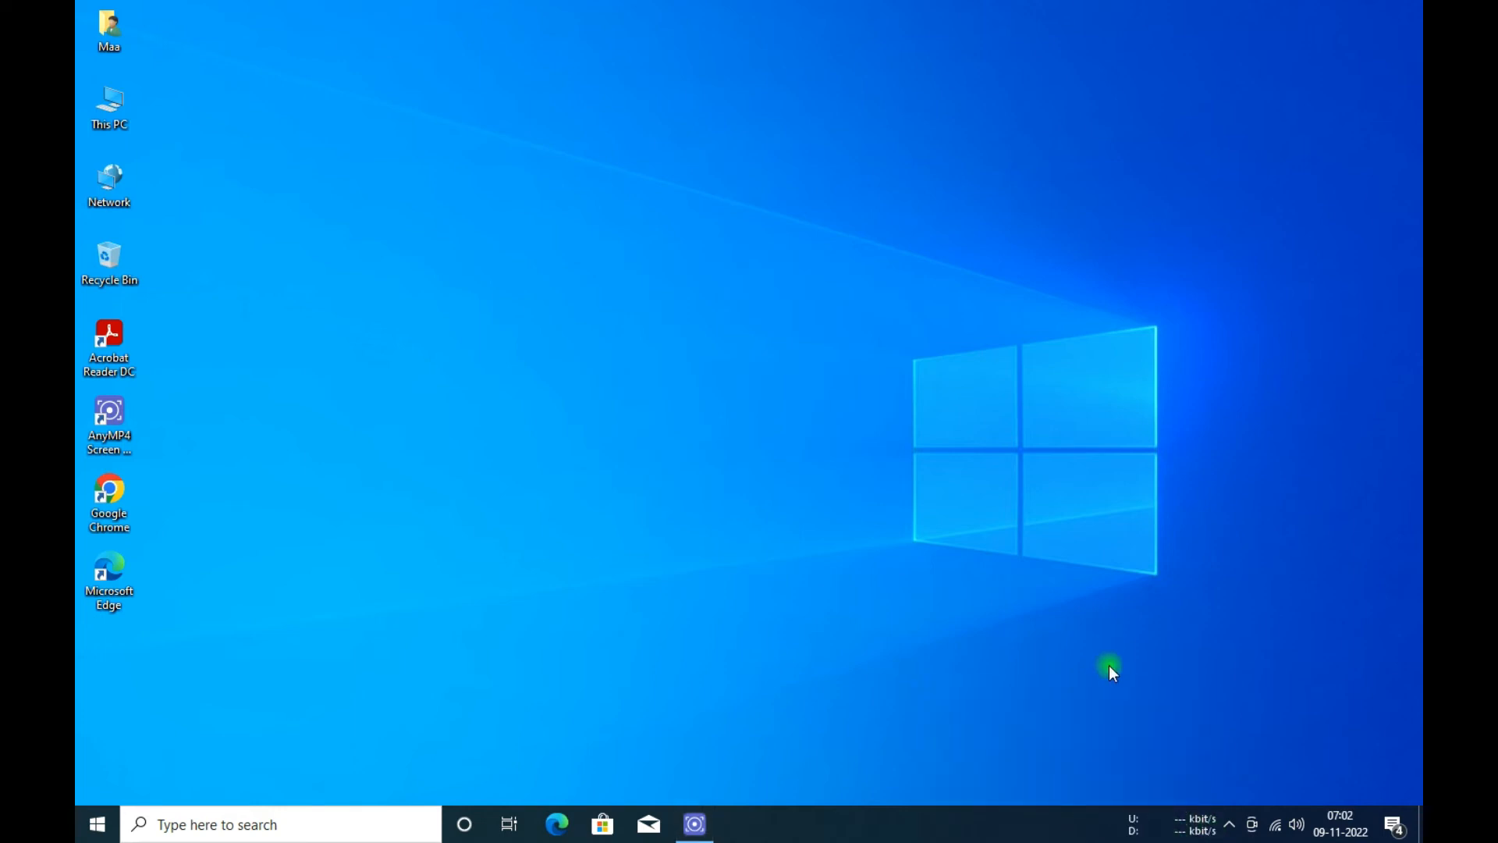
{"action": "right_click", "coordinate": [1199, 833]}
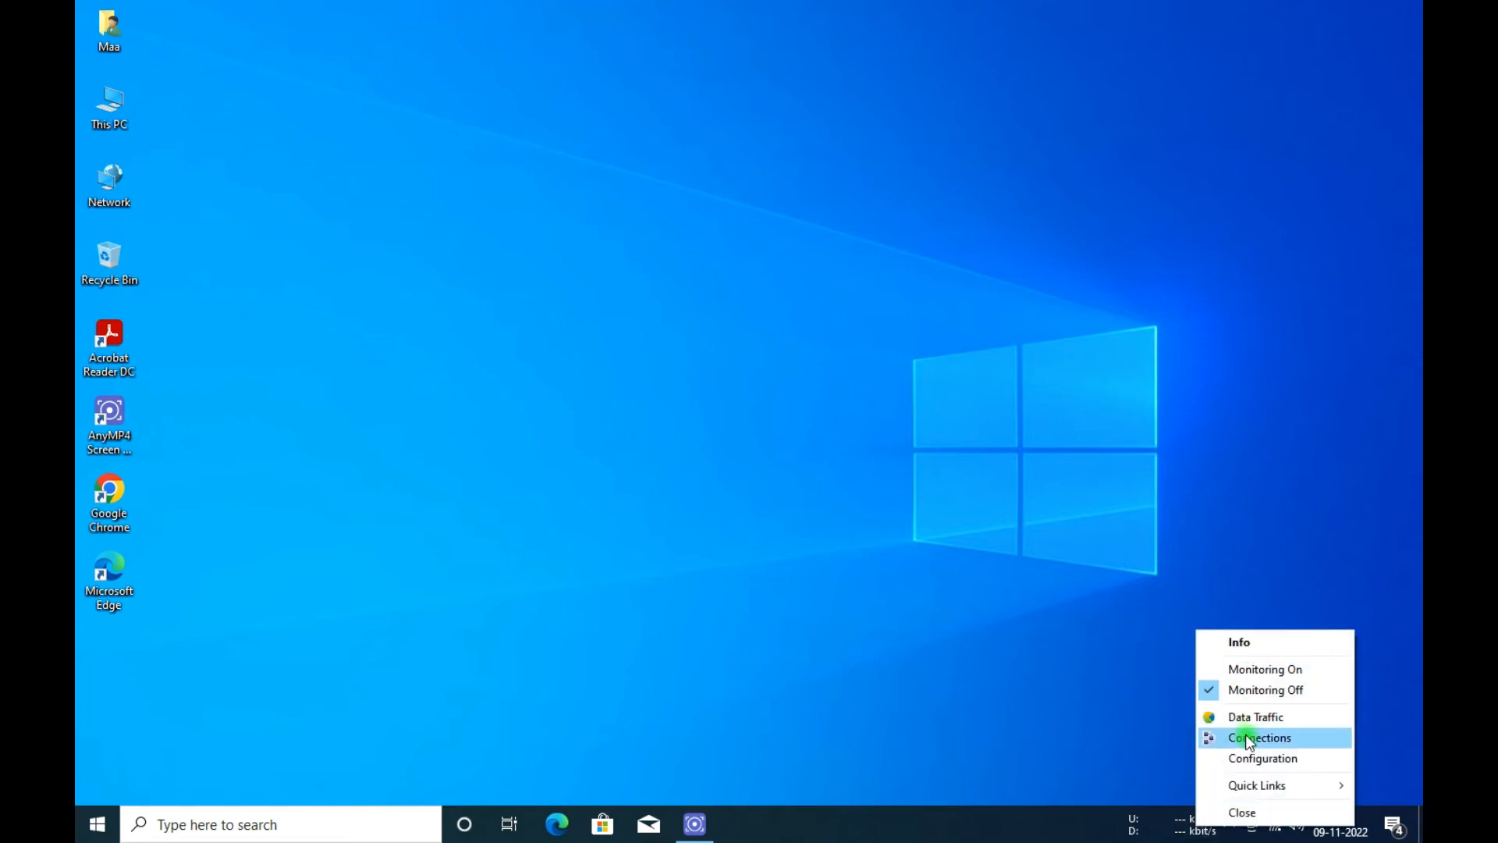
{"action": "left_click", "coordinate": [1248, 768]}
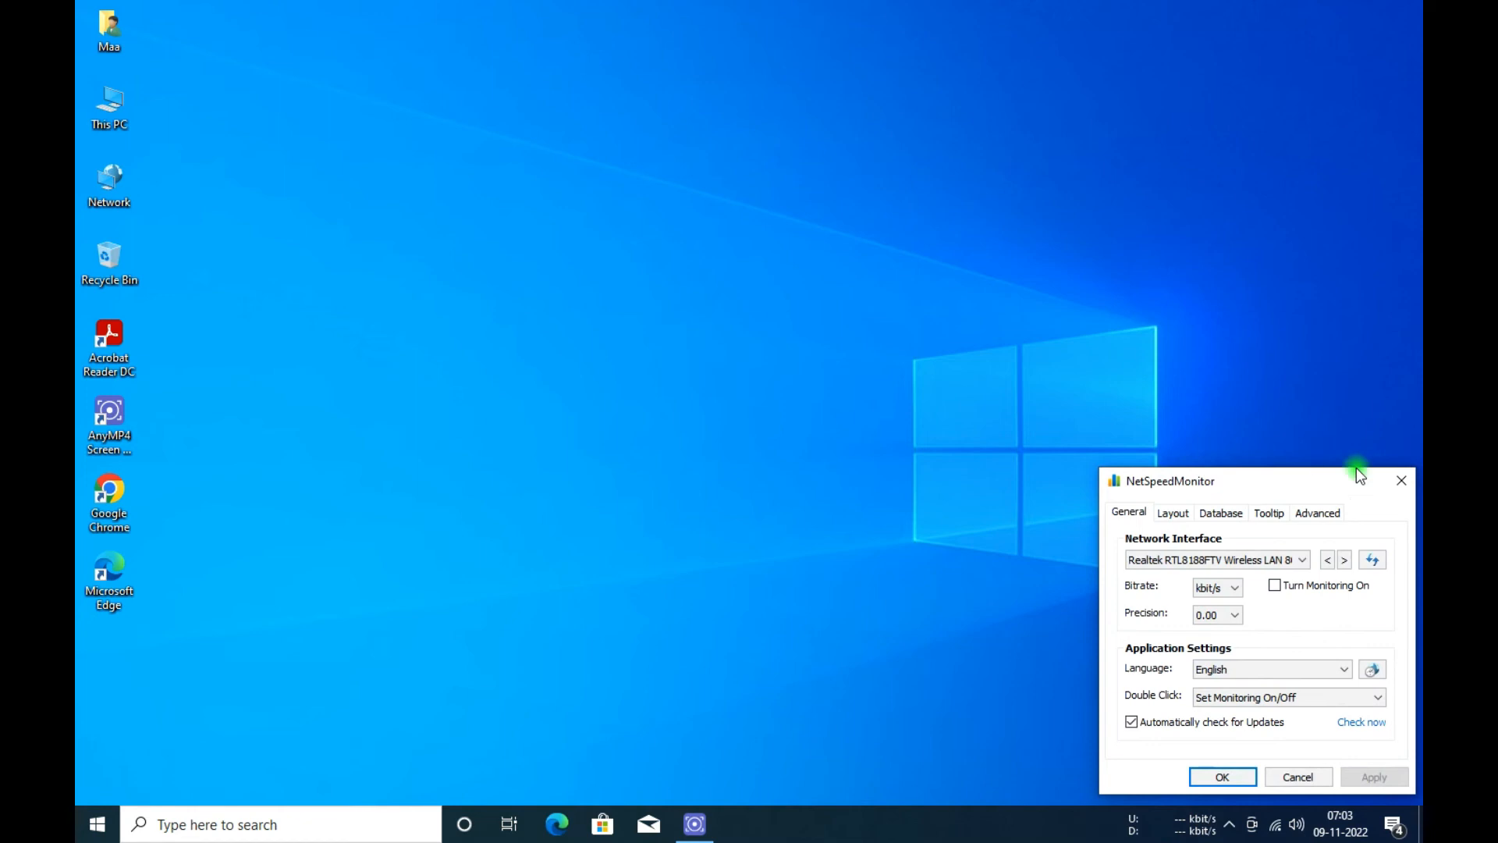
{"action": "left_click_drag", "start_coordinate": [1311, 479], "coordinate": [774, 133]}
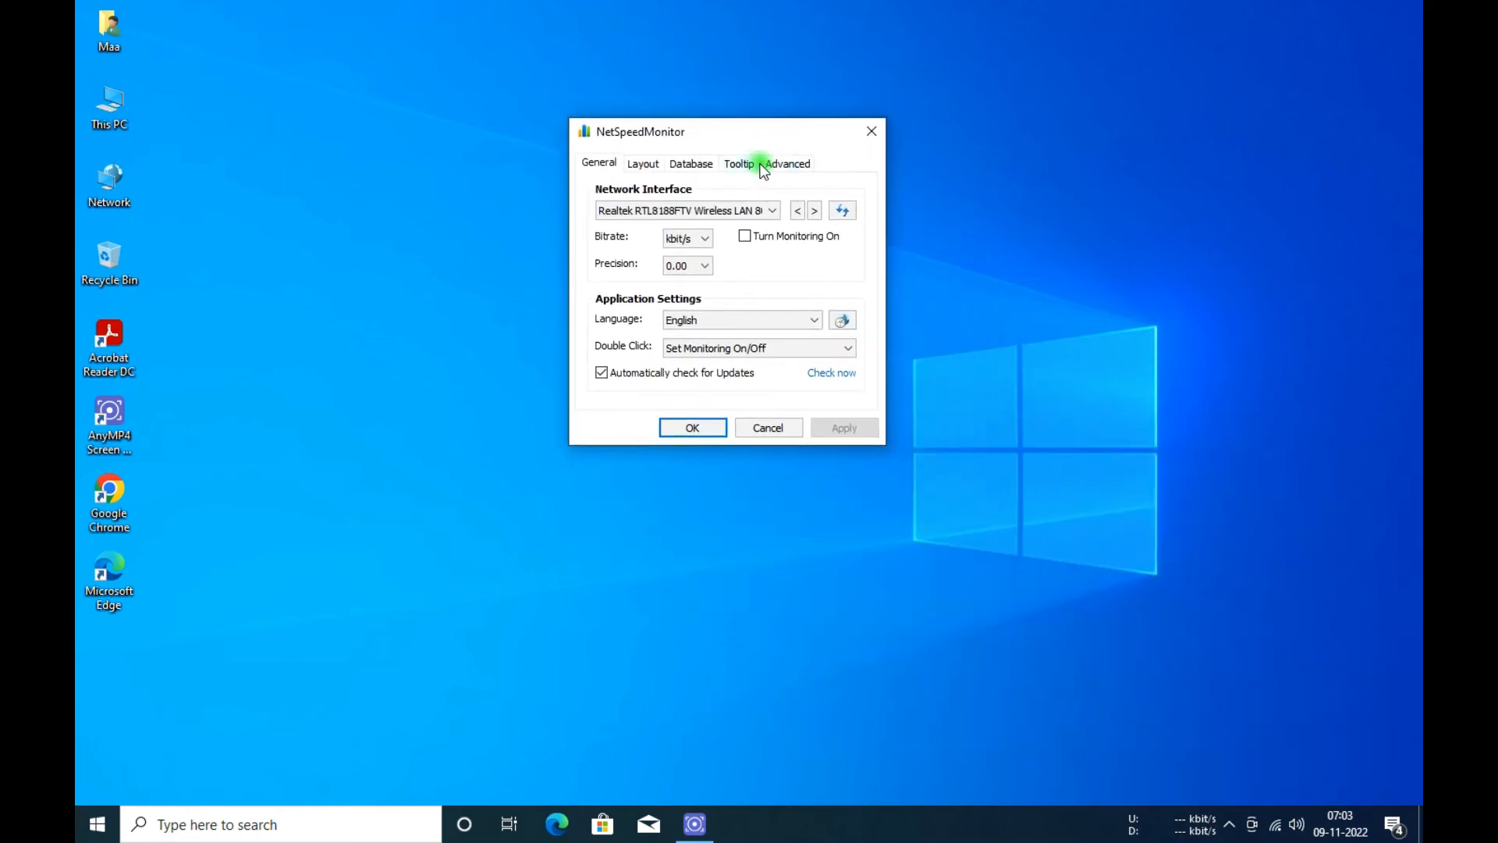
Step: Switch the network interface to the Qualcomm Atheros AR8151 PCI-E adapter and back to the Realtek RTL8188FTV Wireless LAN adapter
{"action": "left_click", "coordinate": [768, 211]}
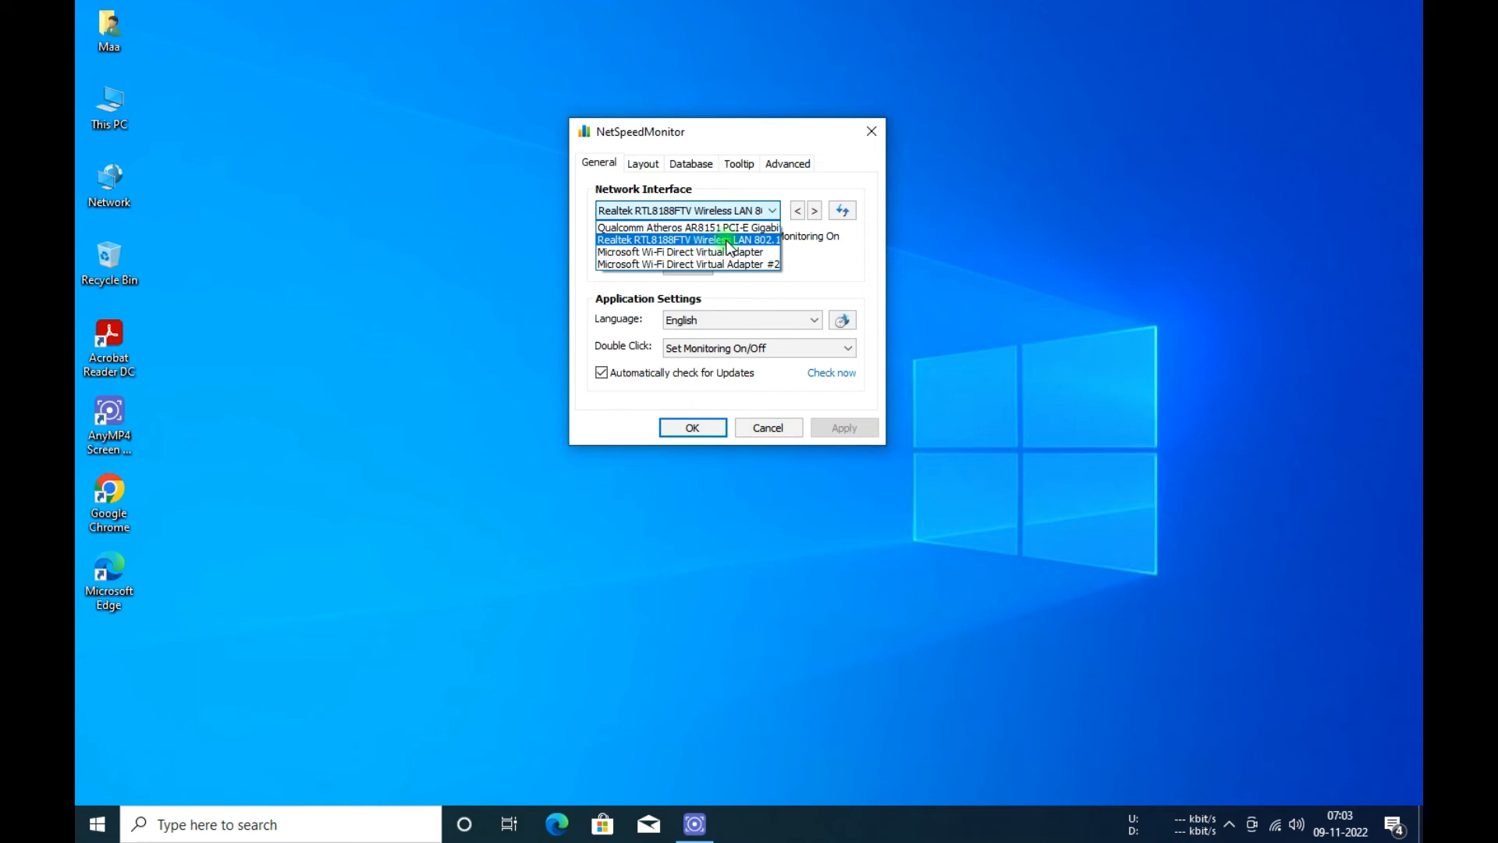
{"action": "left_click", "coordinate": [676, 228]}
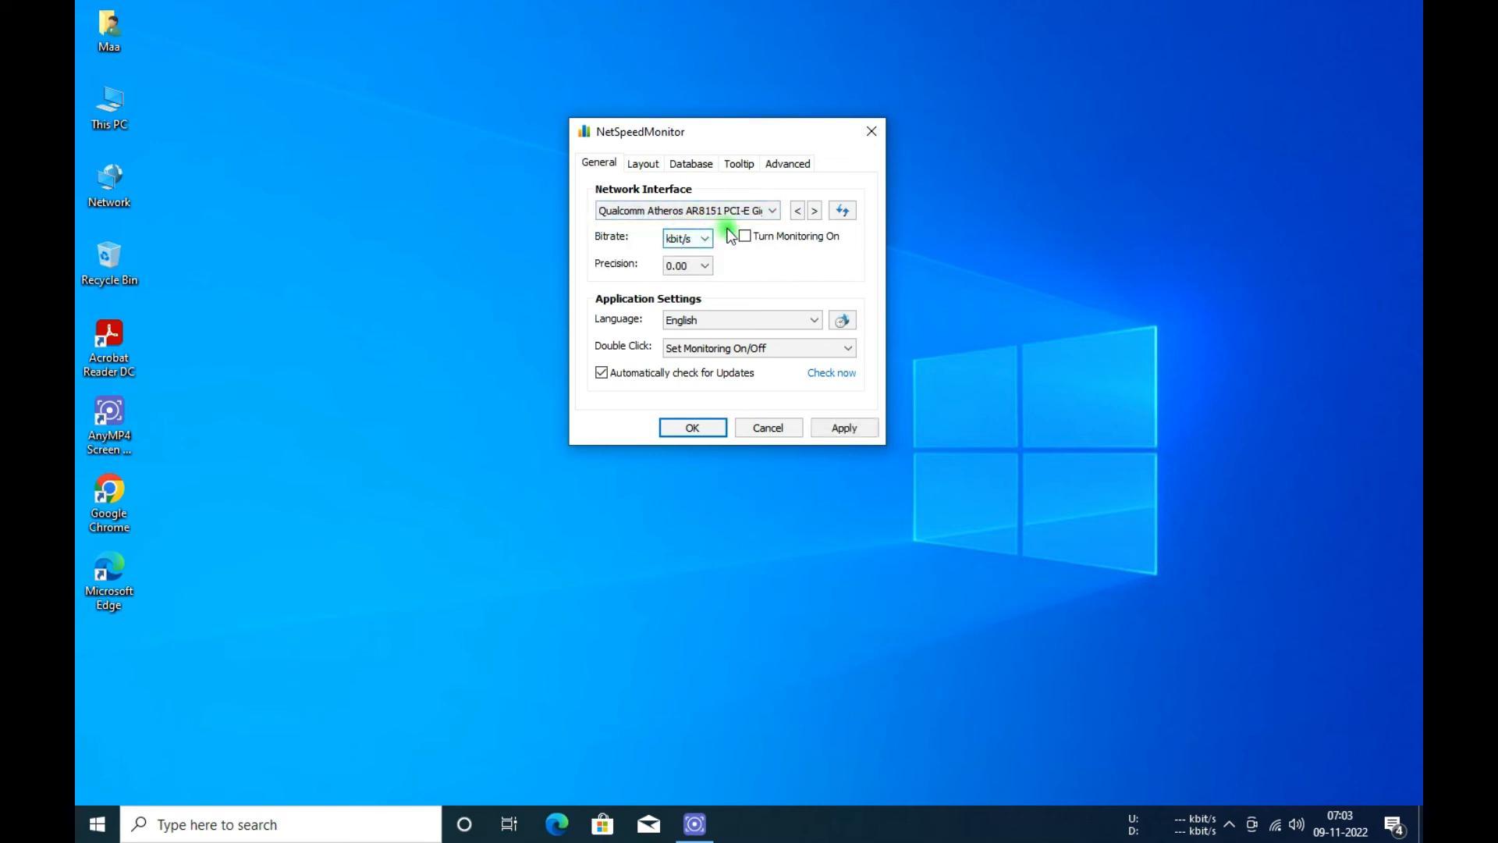
{"action": "left_click", "coordinate": [750, 215]}
{"action": "left_click", "coordinate": [718, 241]}
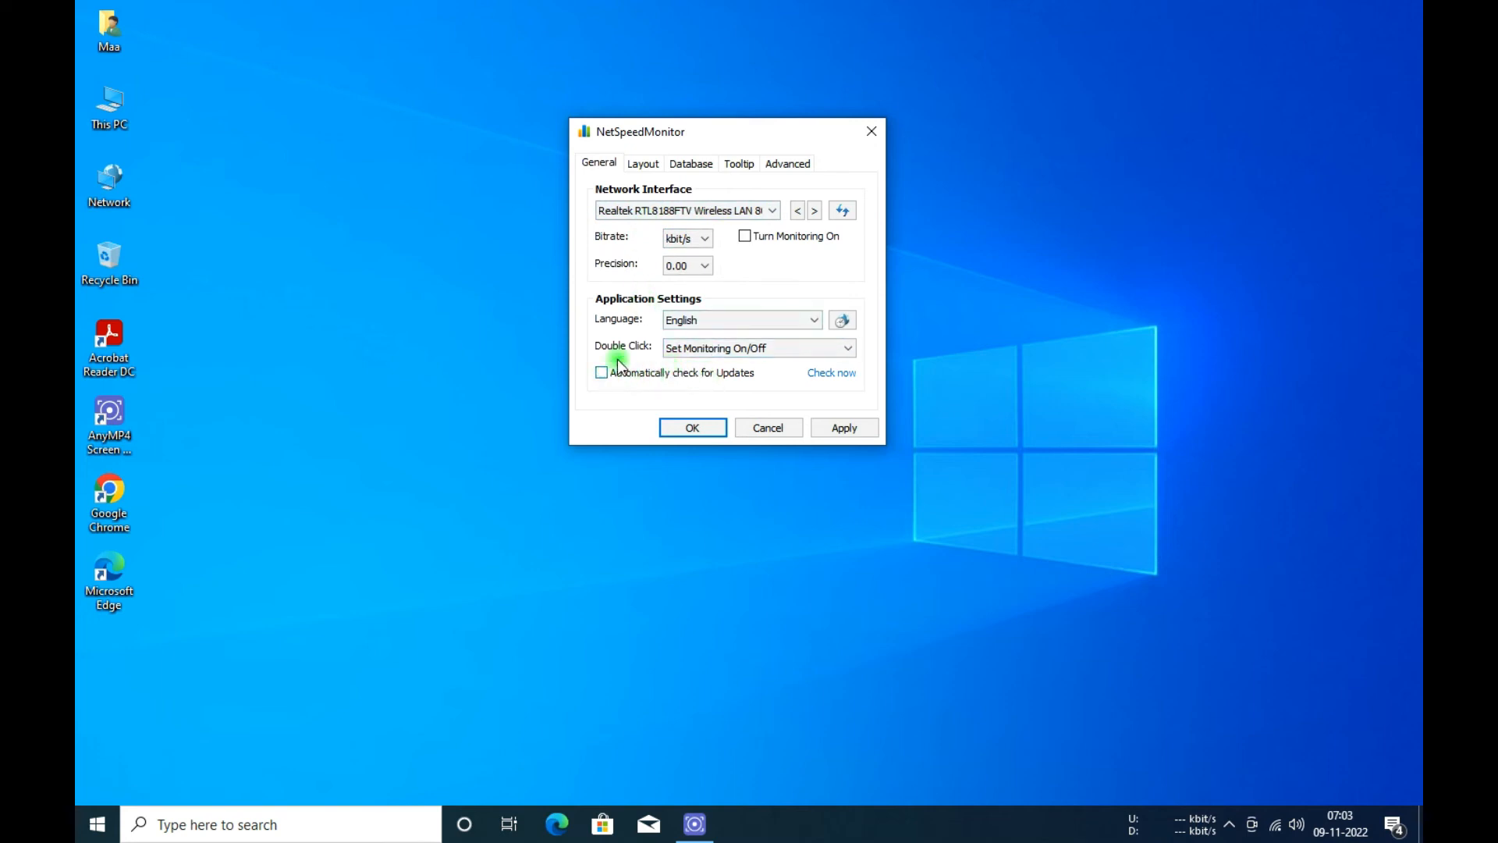
Step: Review the layout, database, tooltip and advanced settings of NetSpeedMonitor, and apply the configuration
{"action": "left_click", "coordinate": [647, 165]}
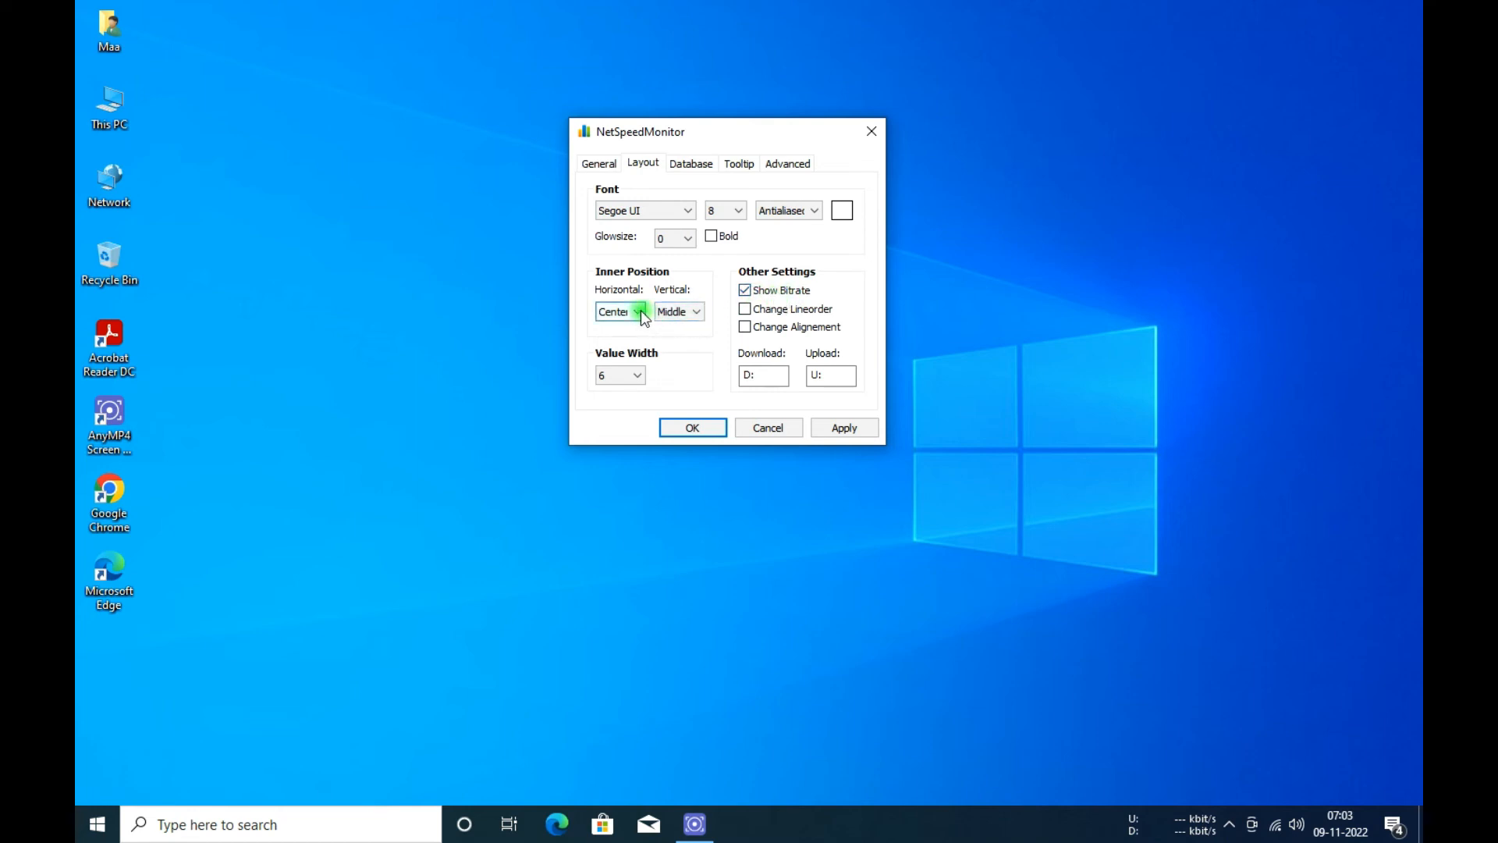
{"action": "left_click", "coordinate": [696, 167]}
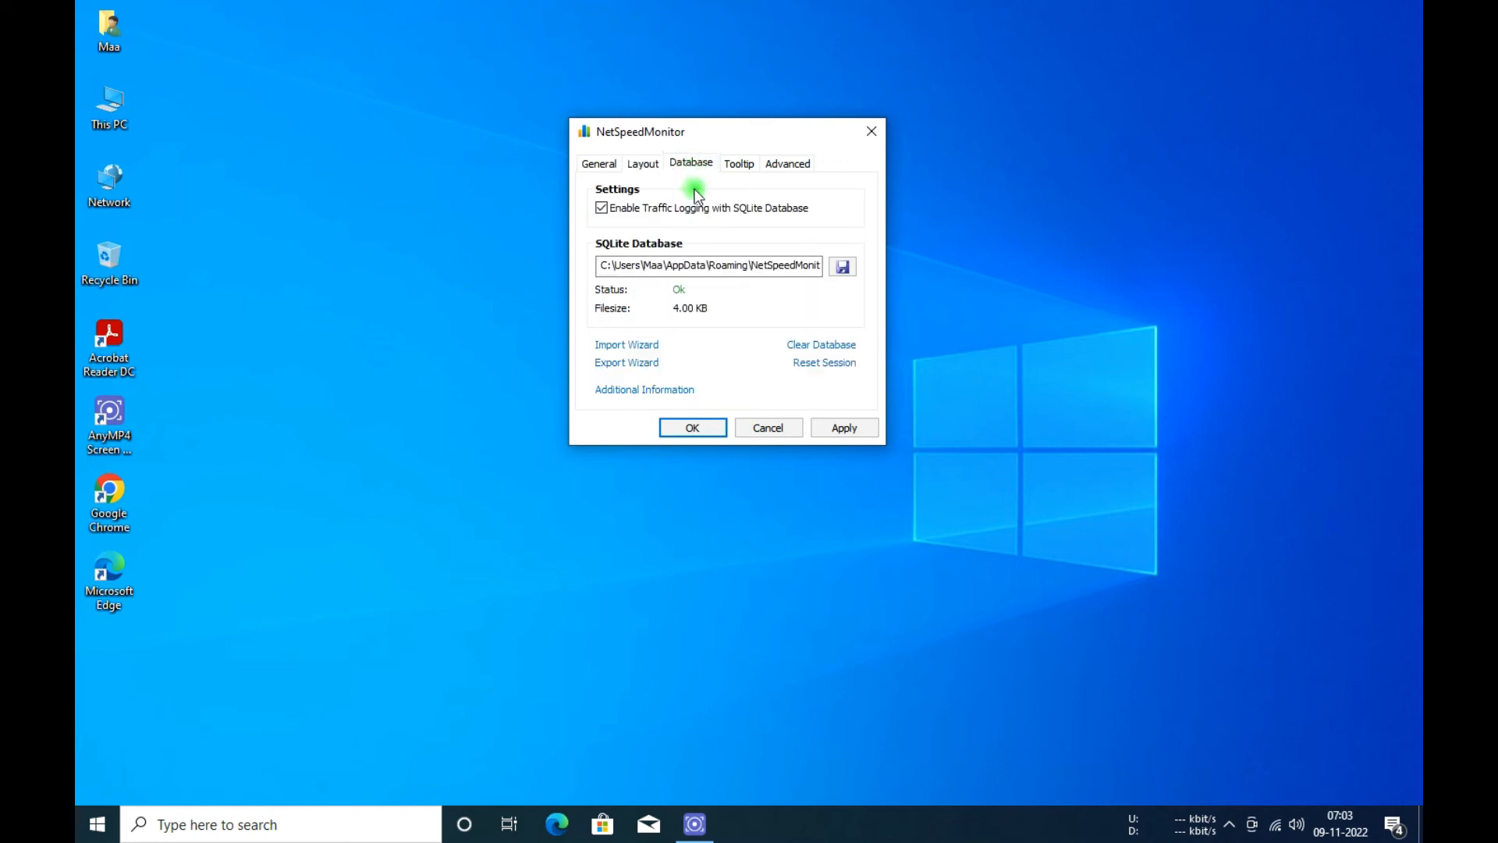
{"action": "left_click", "coordinate": [742, 167]}
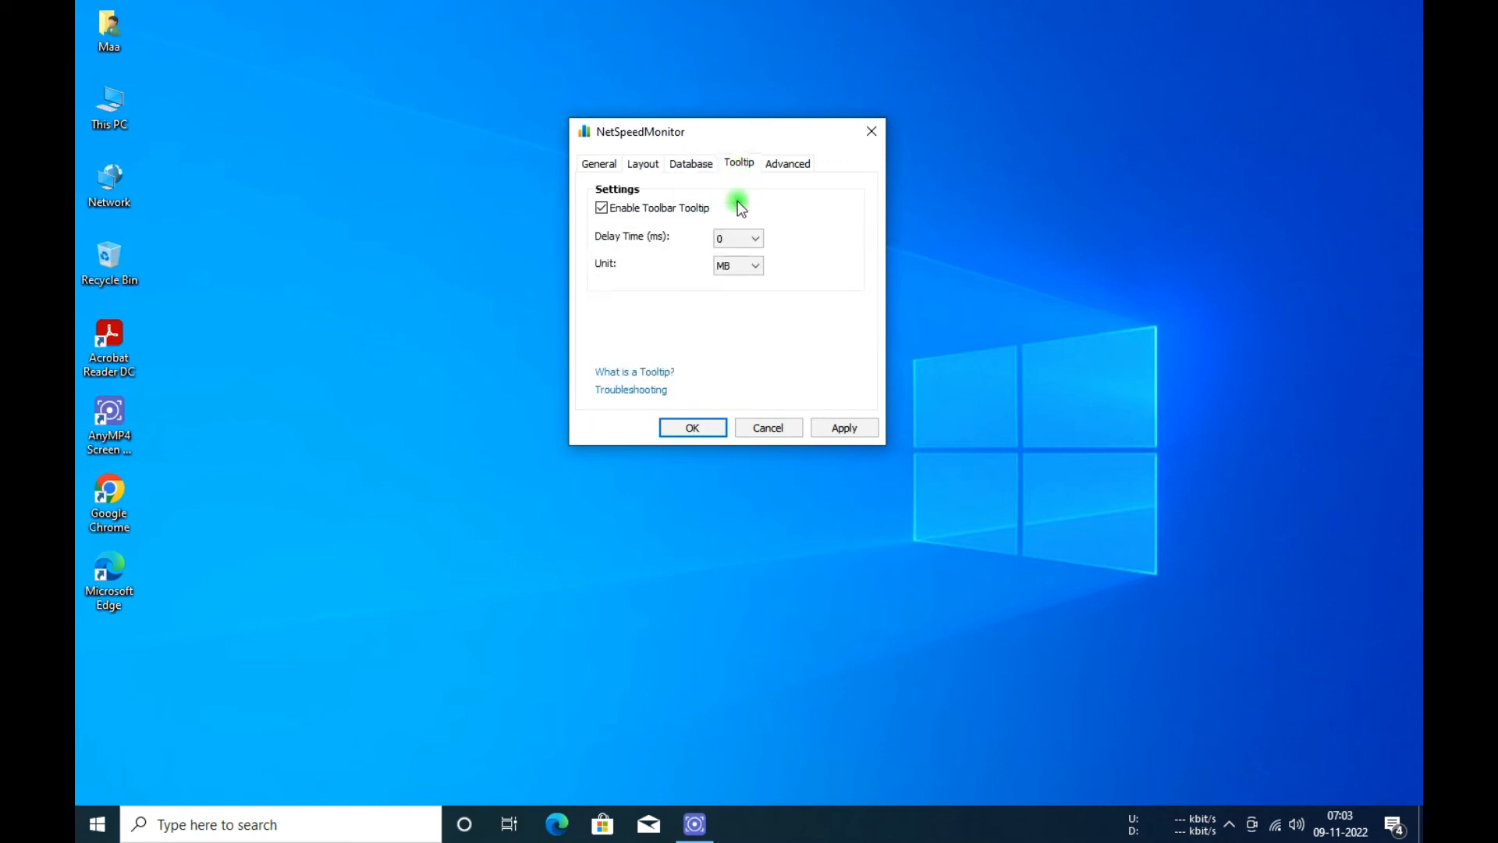
{"action": "left_click", "coordinate": [786, 166]}
{"action": "left_click", "coordinate": [691, 165]}
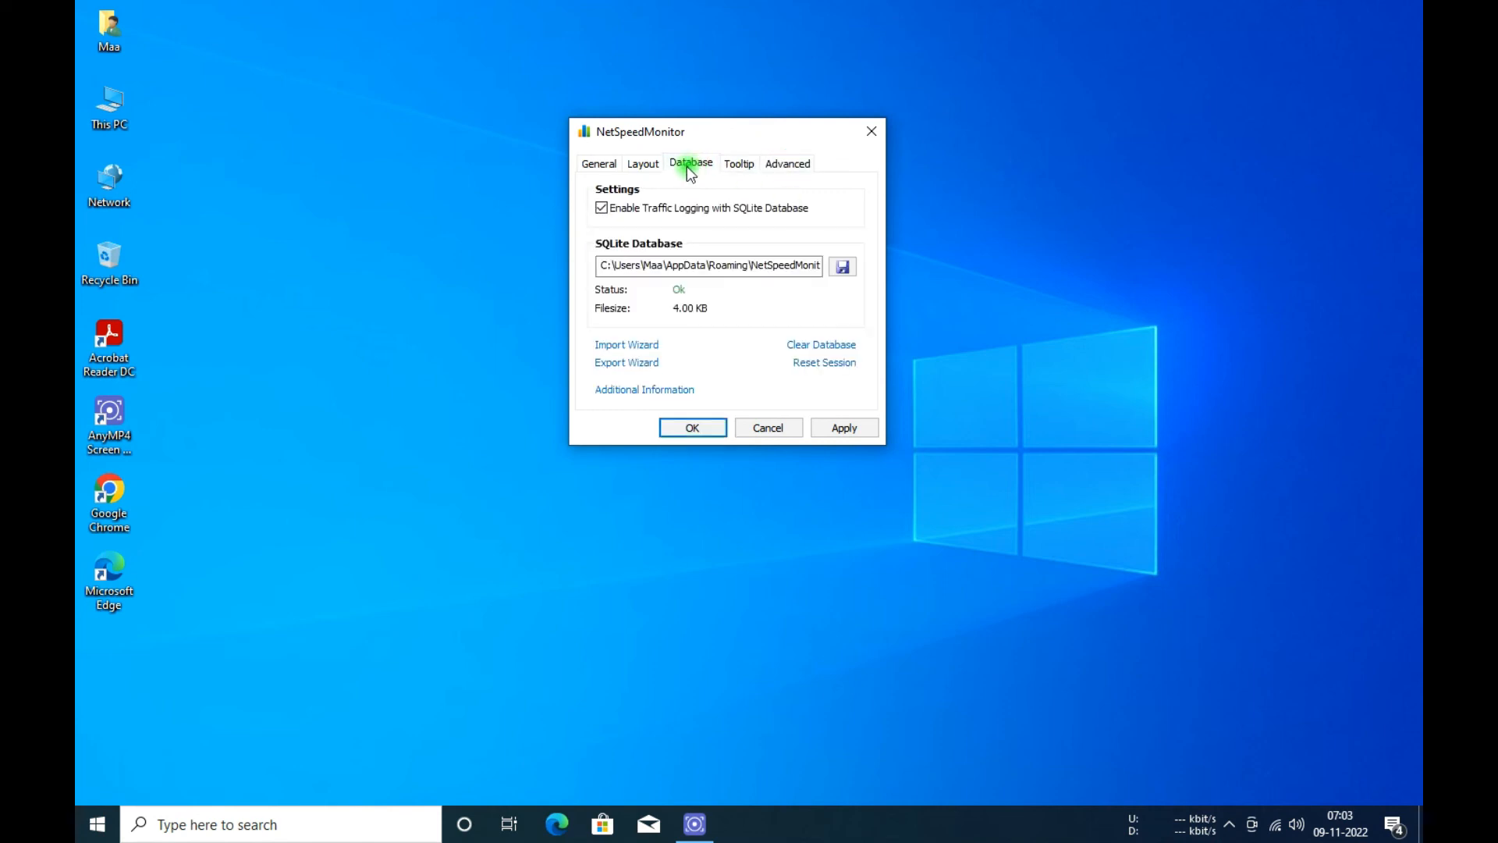
{"action": "left_click", "coordinate": [638, 164]}
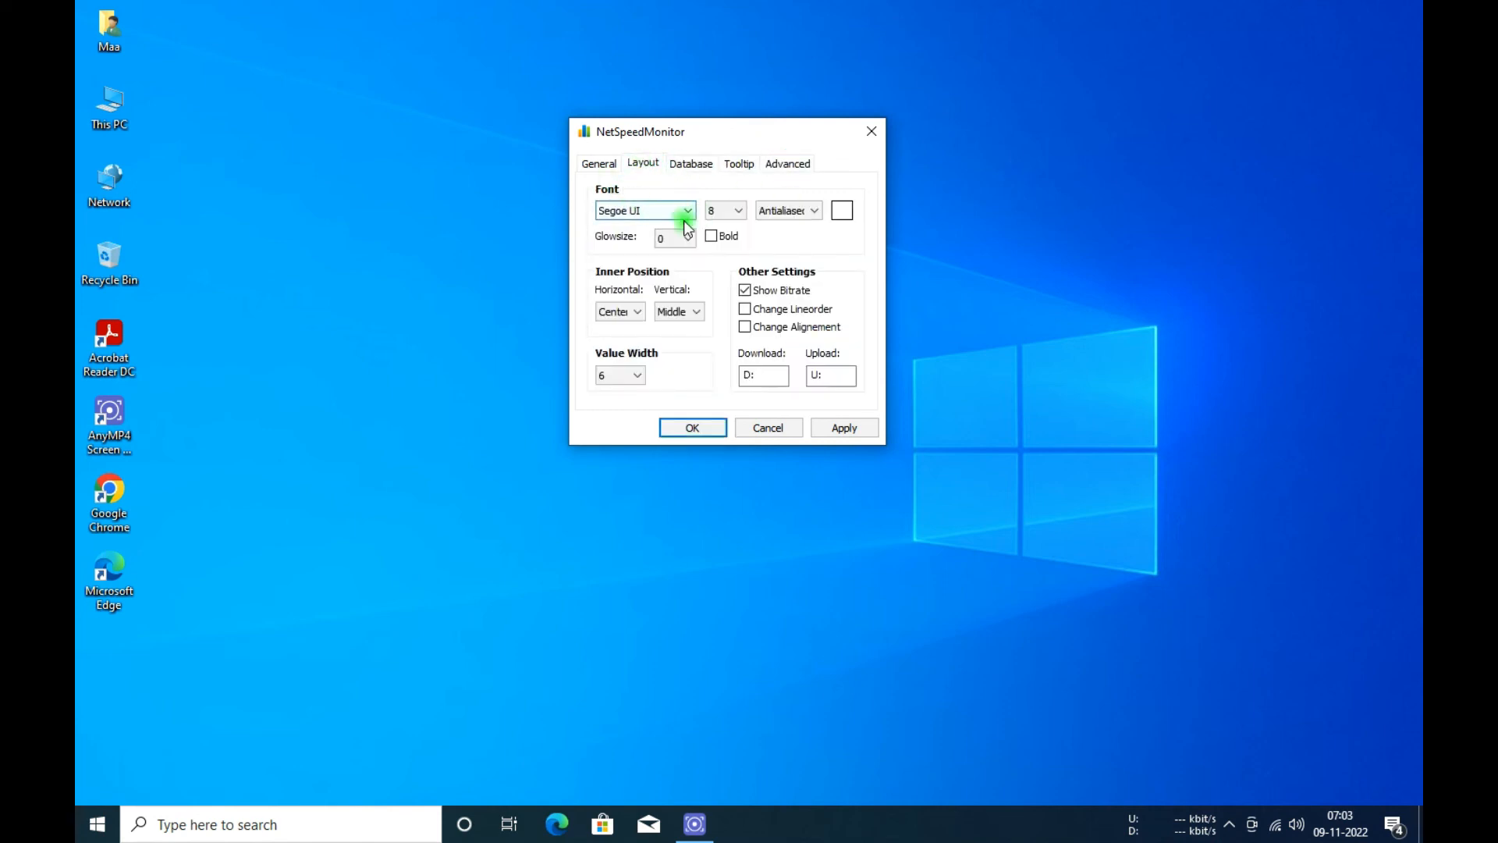
{"action": "left_click", "coordinate": [843, 425]}
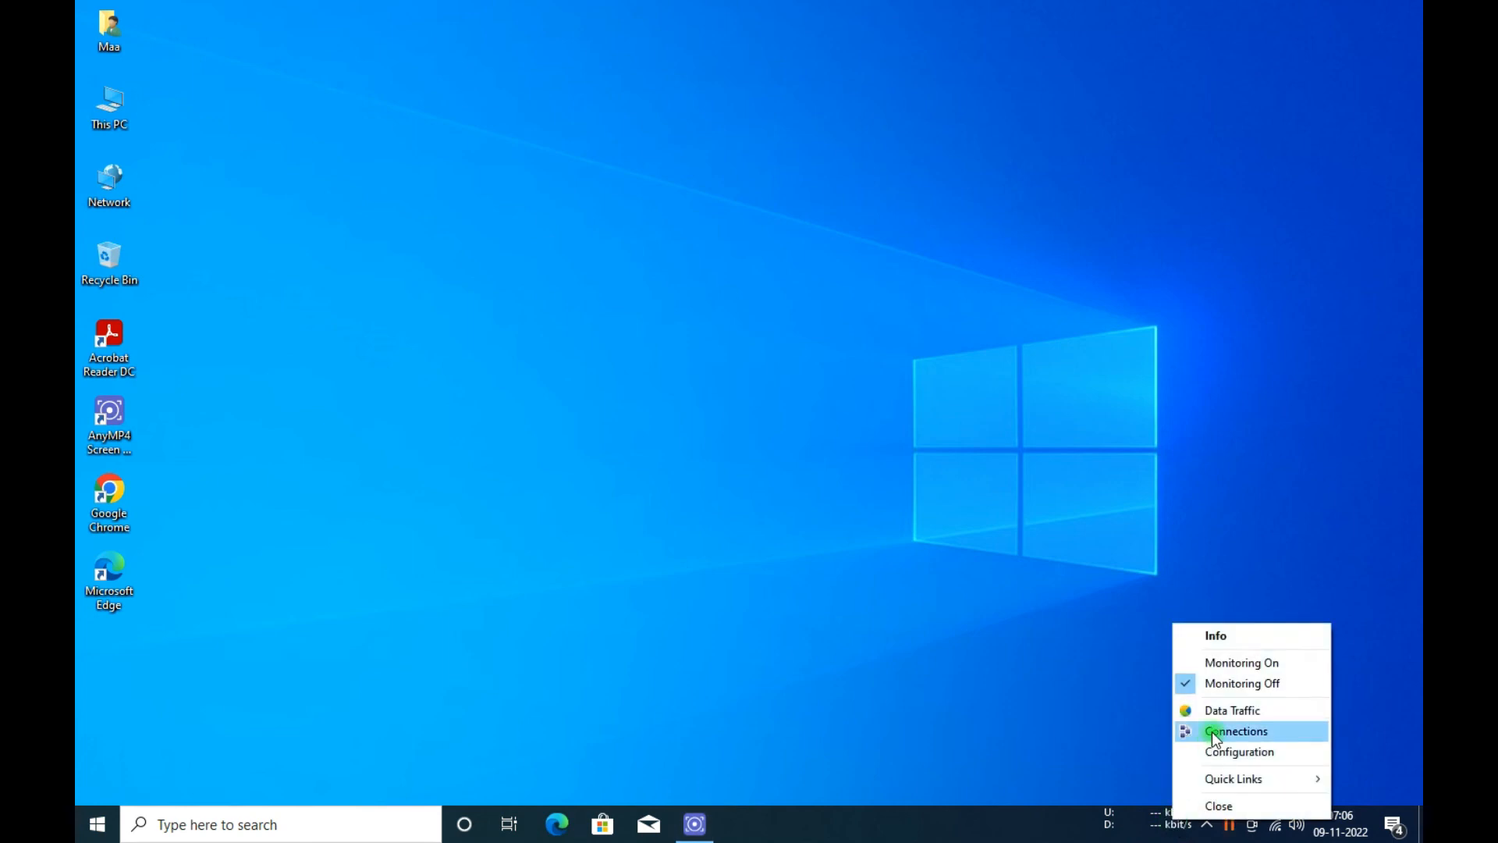
Step: Switch monitoring on for the NetSpeedMonitor taskbar toolbar and bring up its traffic tooltip
{"action": "left_click", "coordinate": [1215, 667]}
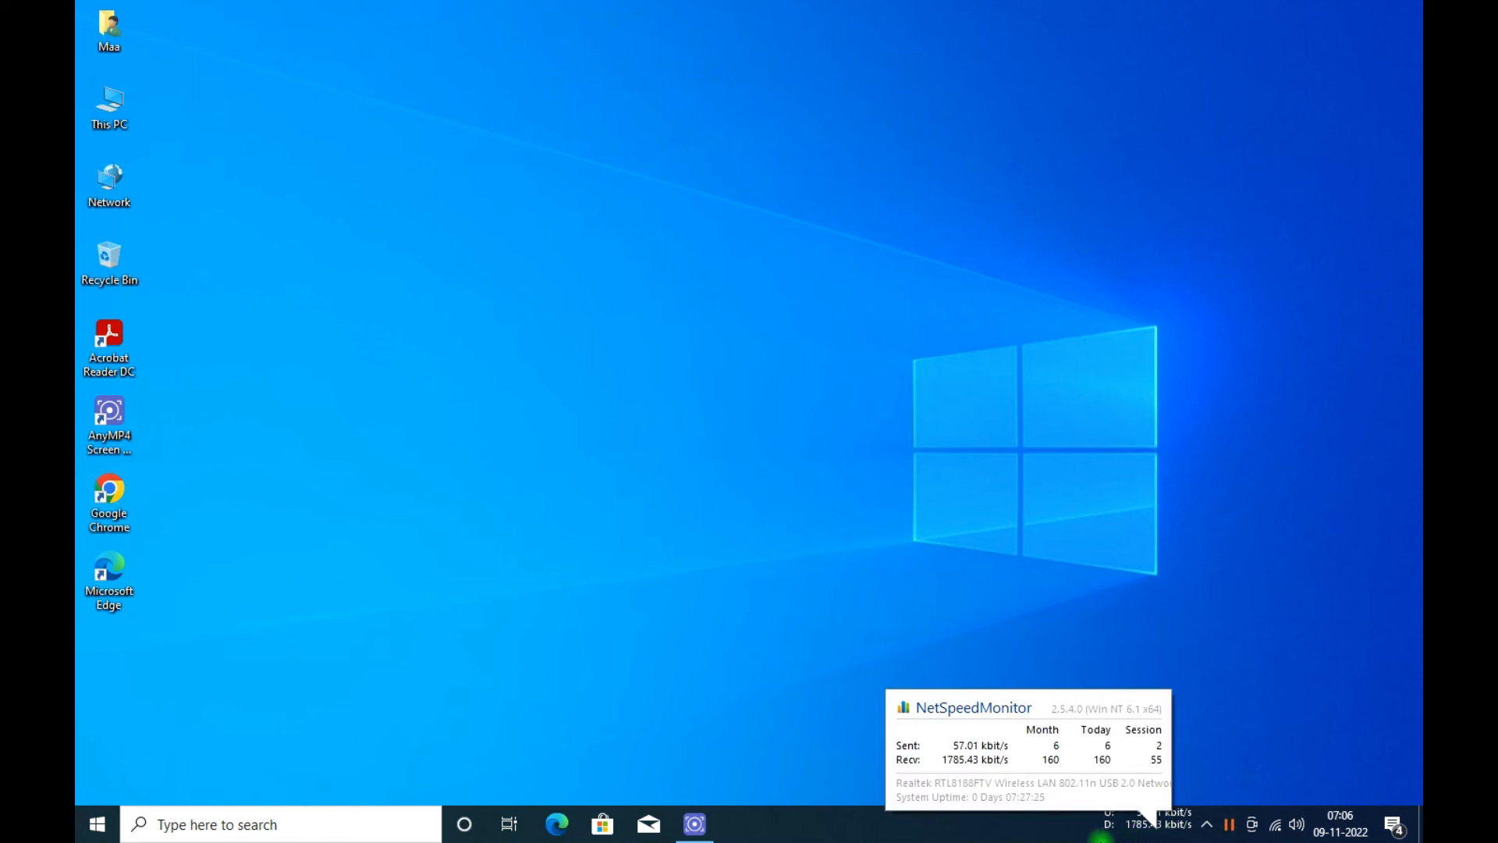
{"action": "mouse_move", "coordinate": [1156, 828]}
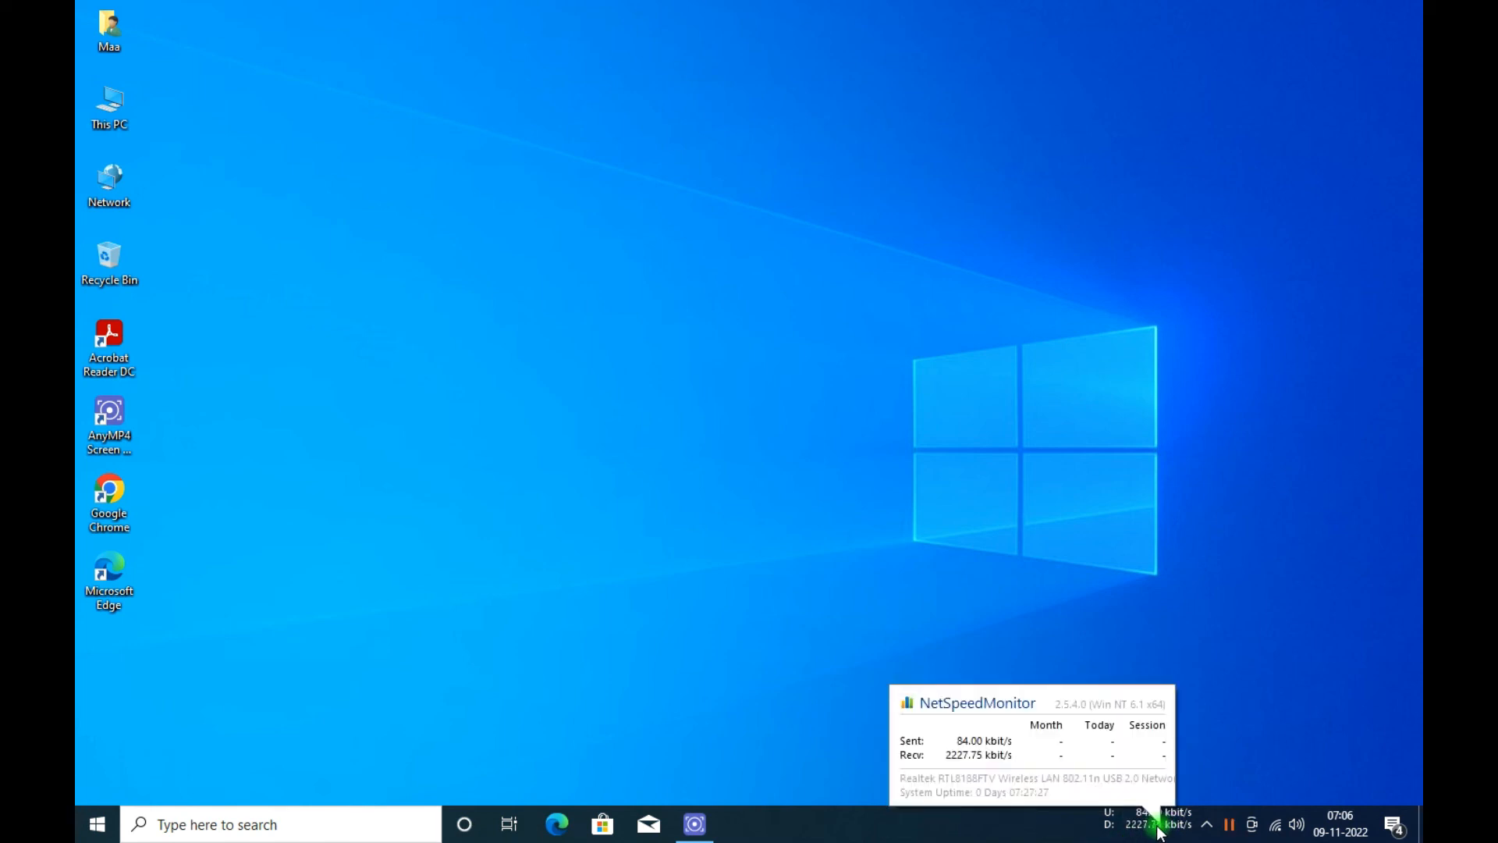